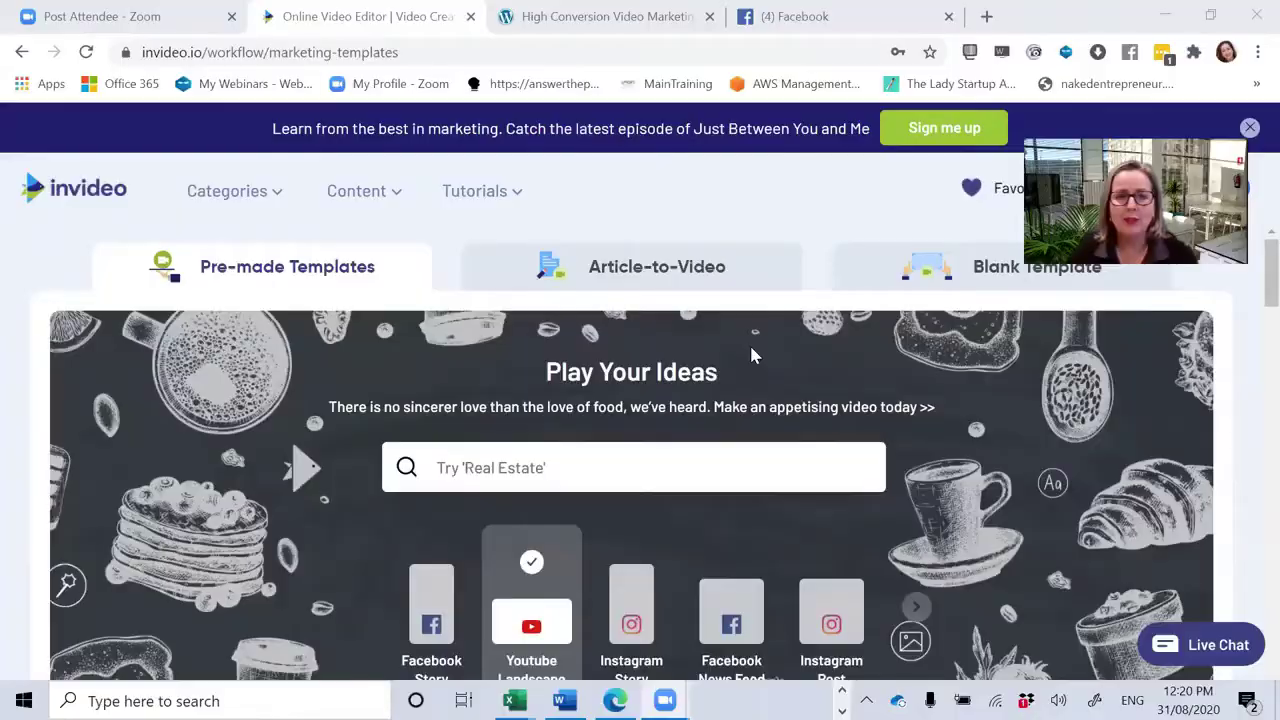
Select and copy the full video script in Word, then return to the InVideo page in Chrome
scroll(753, 355, down, 1)
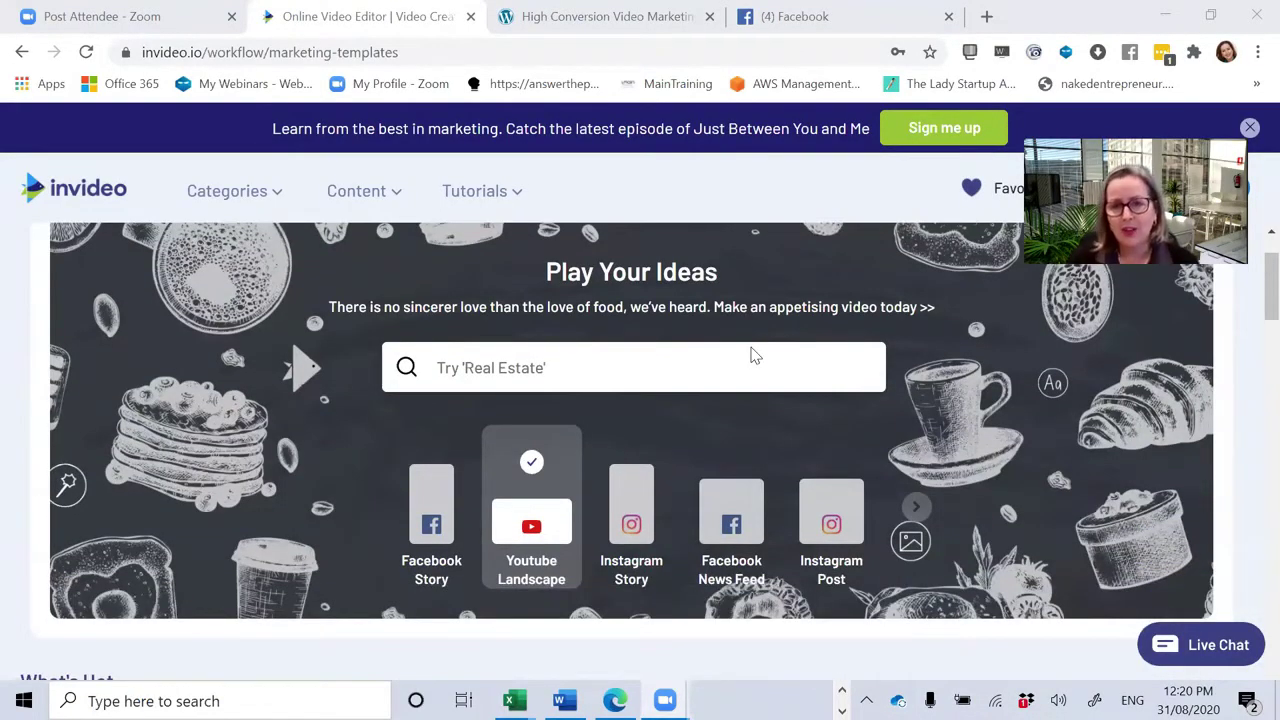
scroll(753, 355, up, 1)
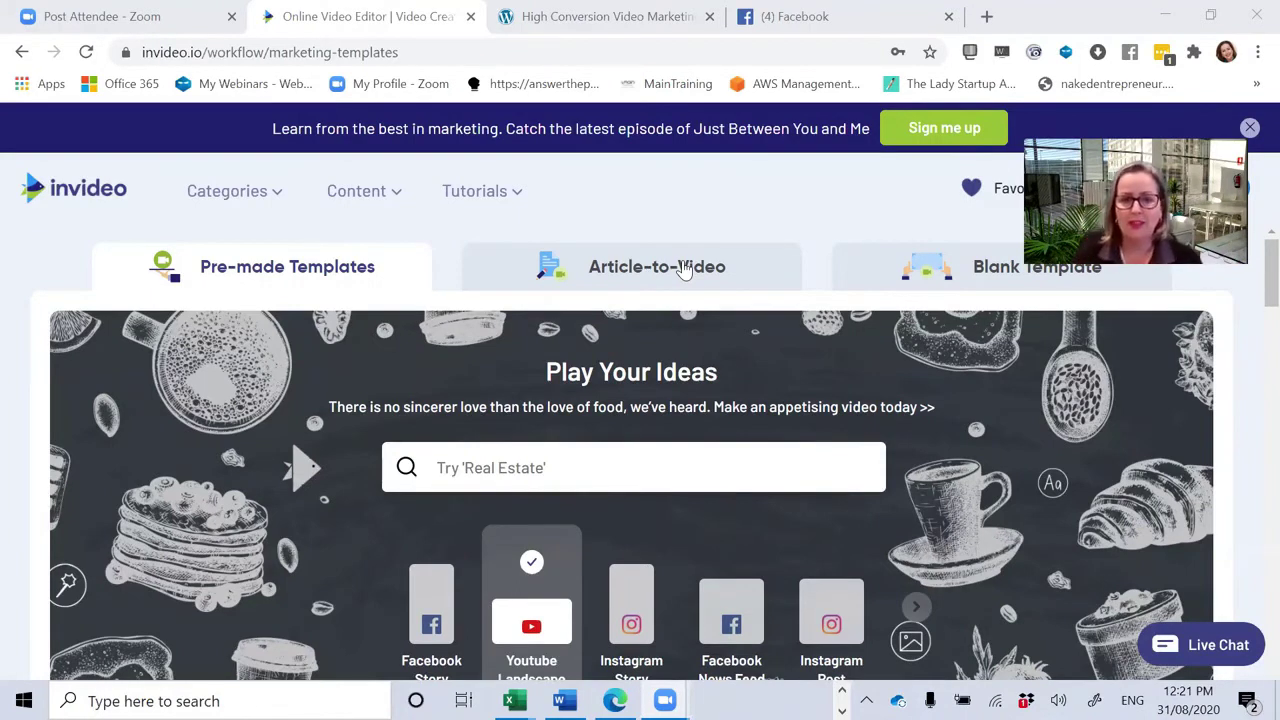
key(alt+Tab)
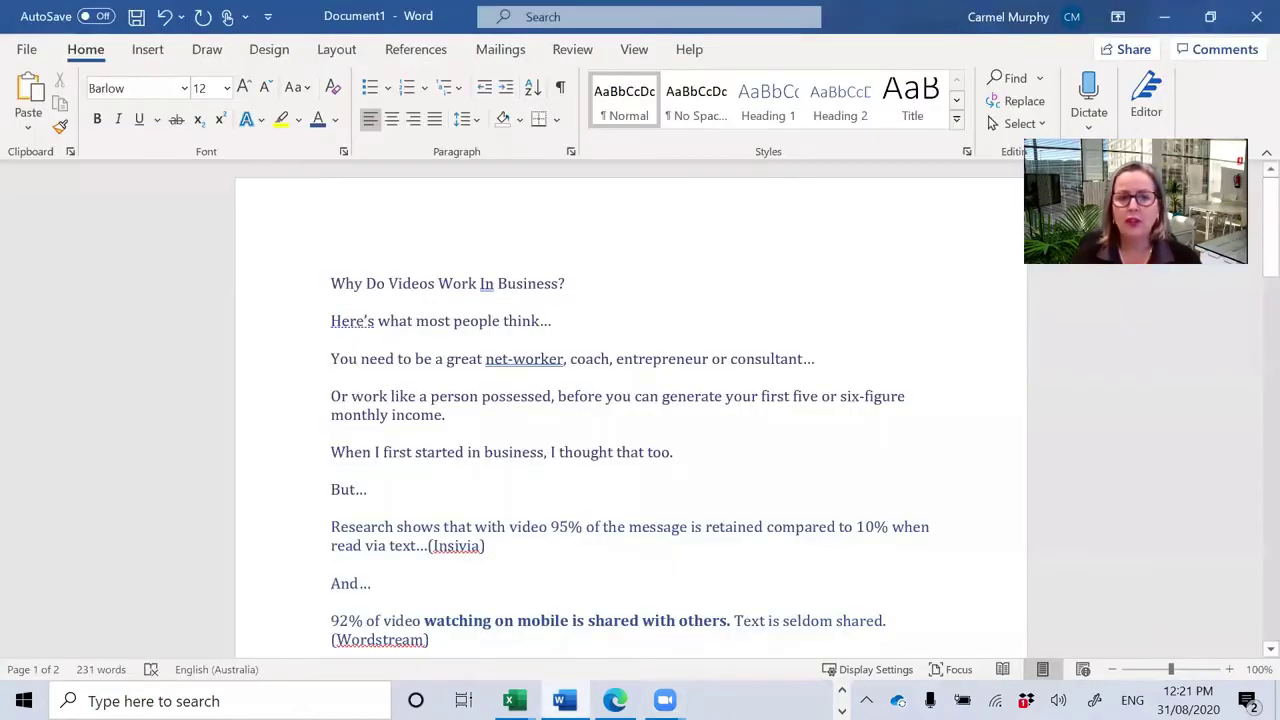
key(shift+Down)
key(shift+Down)
key(shift+Down)
key(shift+Down)
key(shift+Down)
key(shift+Down)
key(shift+Down)
key(shift+Down)
key(shift+Down)
key(shift+Down)
key(shift+Down)
key(shift+Down)
key(shift+Down)
key(shift+Down)
key(shift+Down)
key(shift+Down)
key(shift+Down)
key(shift+Down)
key(shift+Down)
key(shift+Down)
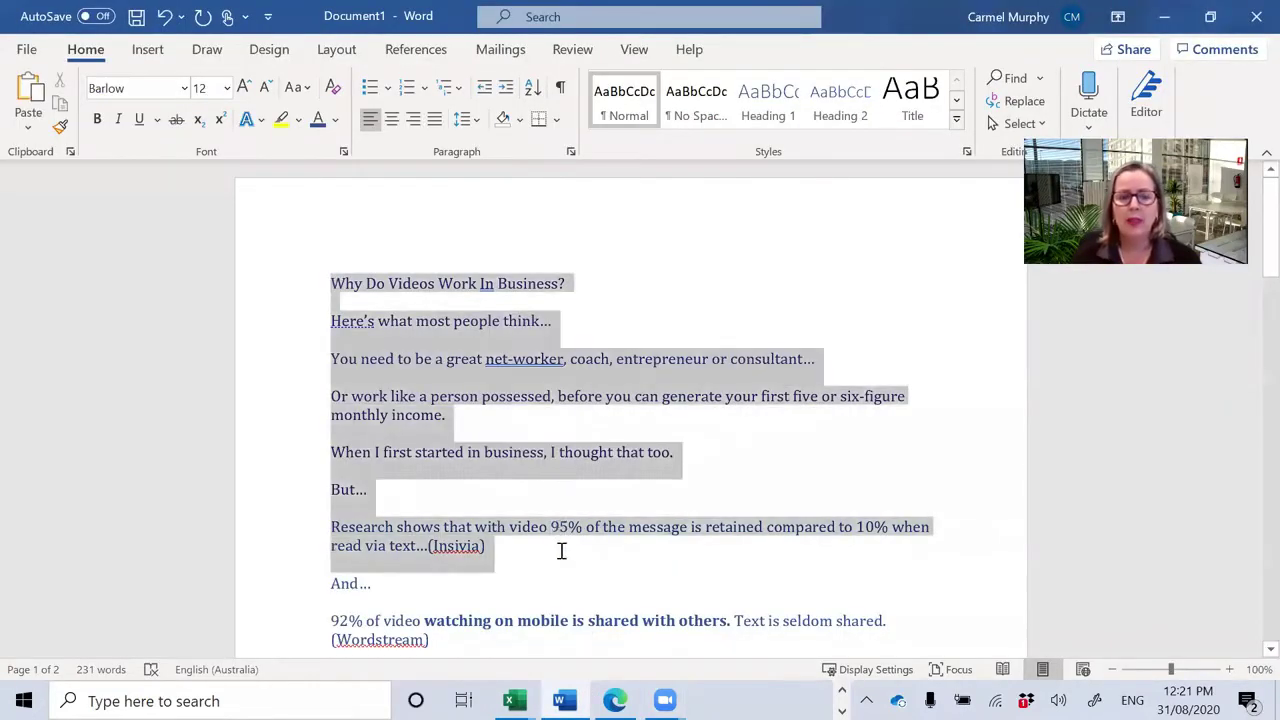
key(shift+Down)
key(shift+Down)
key(shift+Down)
key(shift+Down)
key(shift+Down)
key(shift+Down)
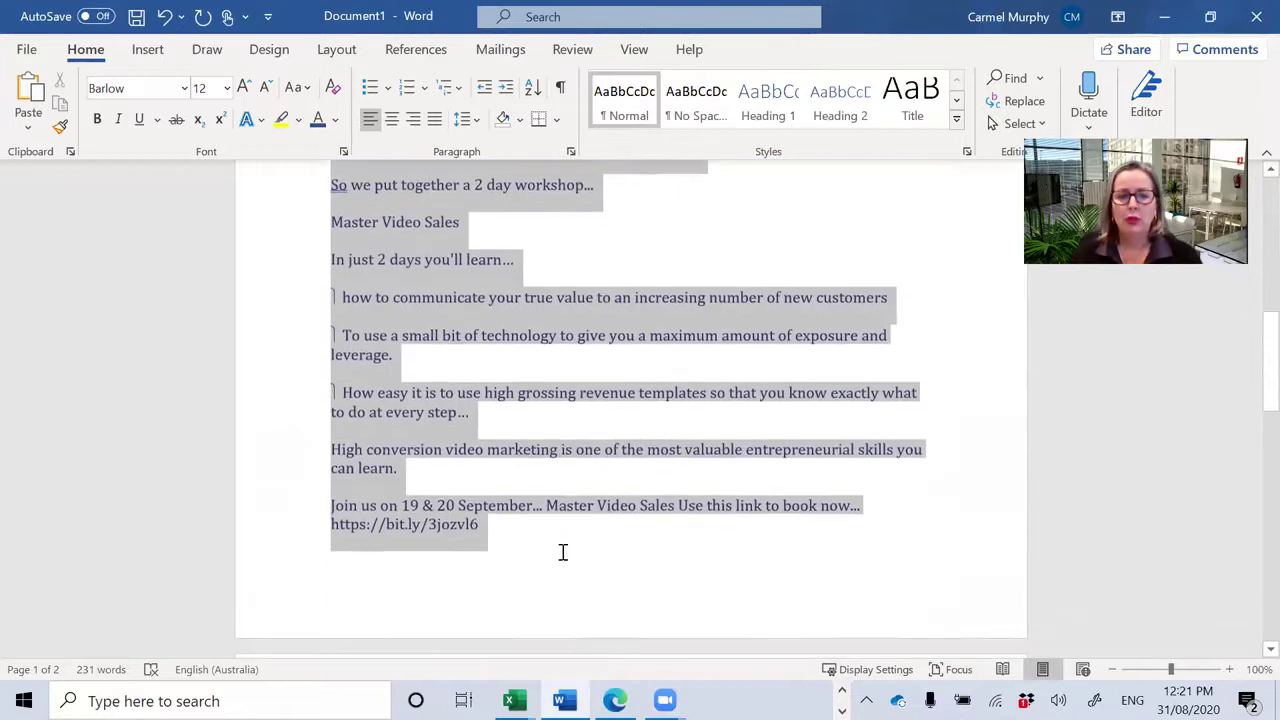
scroll(563, 551, down, 1)
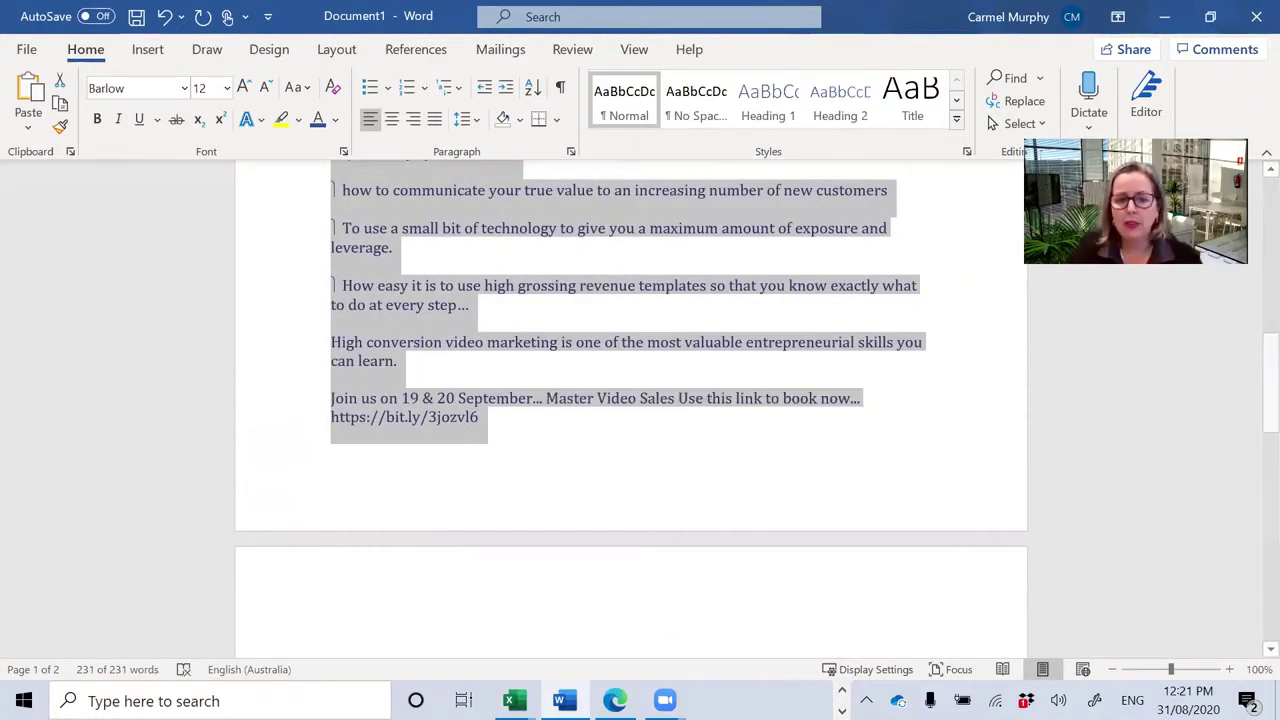
click(842, 690)
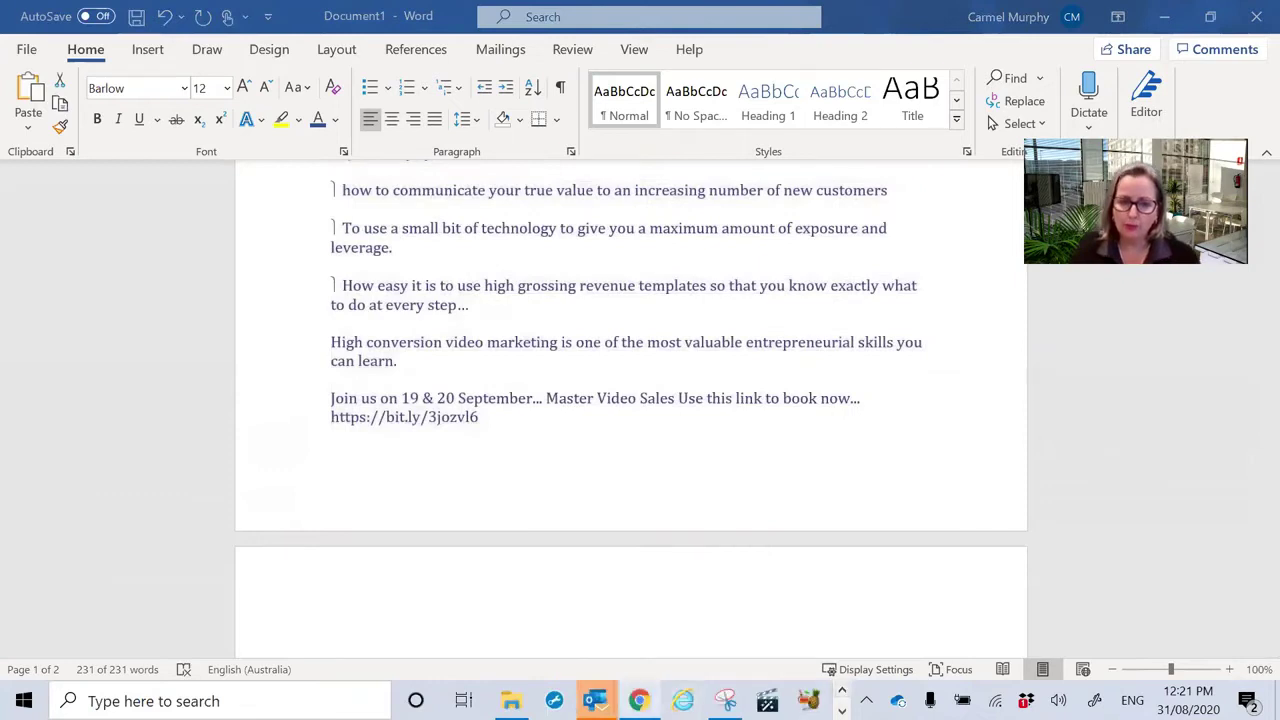
click(638, 700)
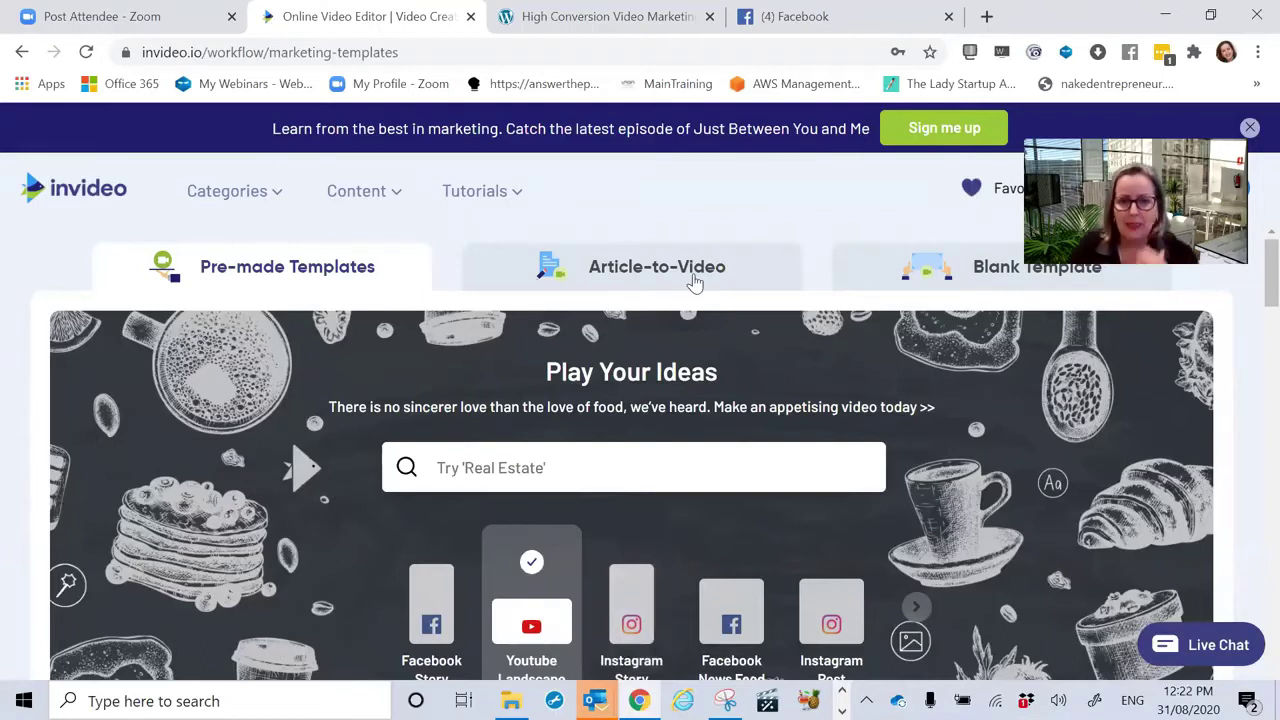
Open the Article-to-Video template gallery and browse down to the Story templates
click(693, 278)
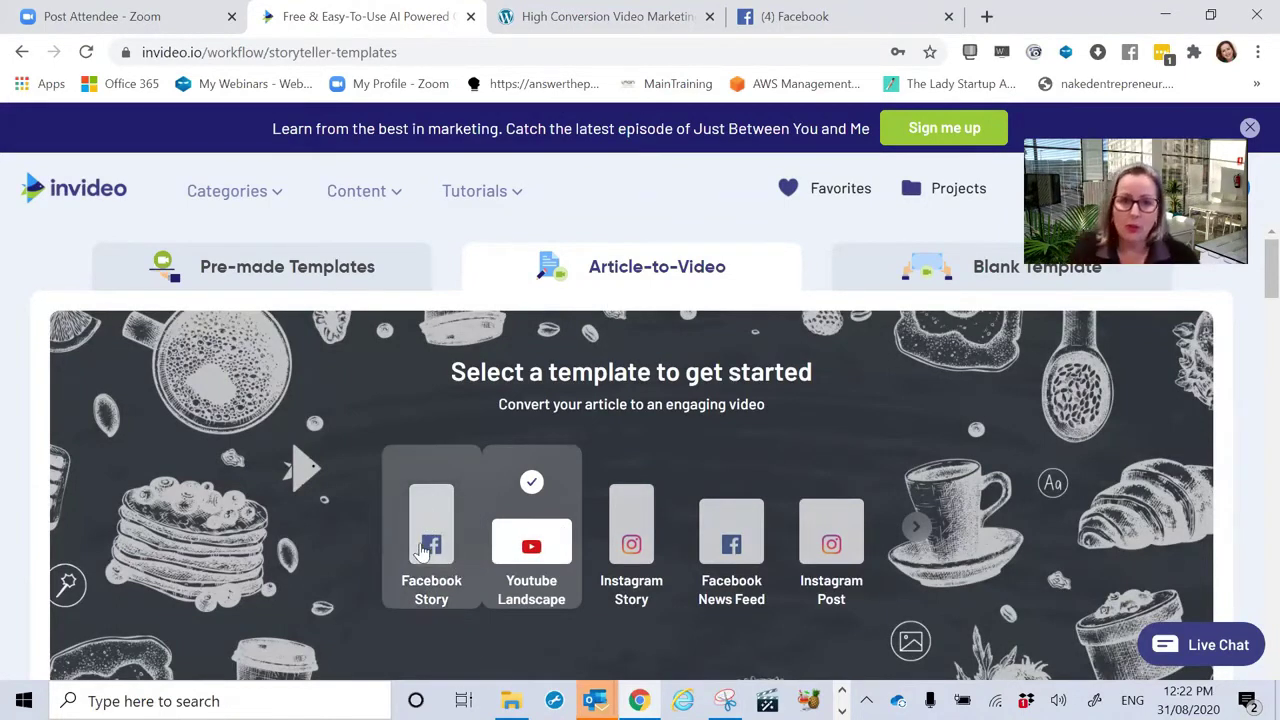
scroll(522, 557, down, 2)
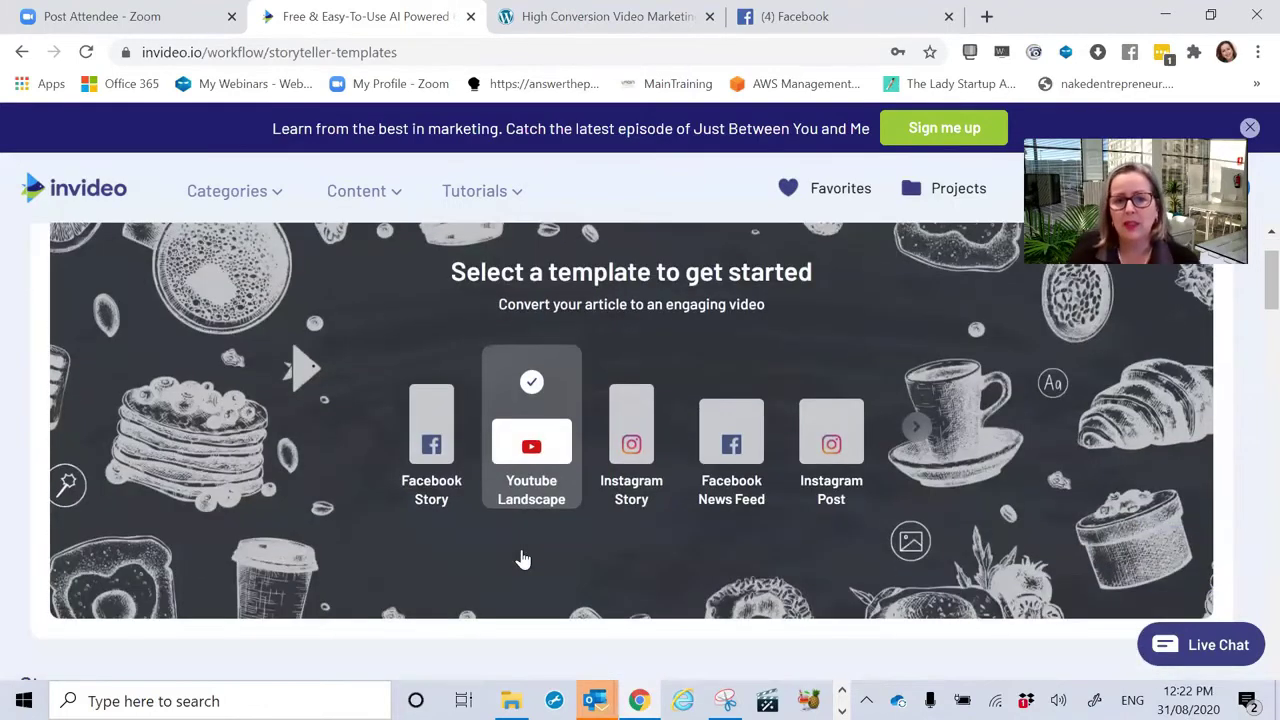
scroll(521, 557, down, 1)
scroll(521, 549, up, 3)
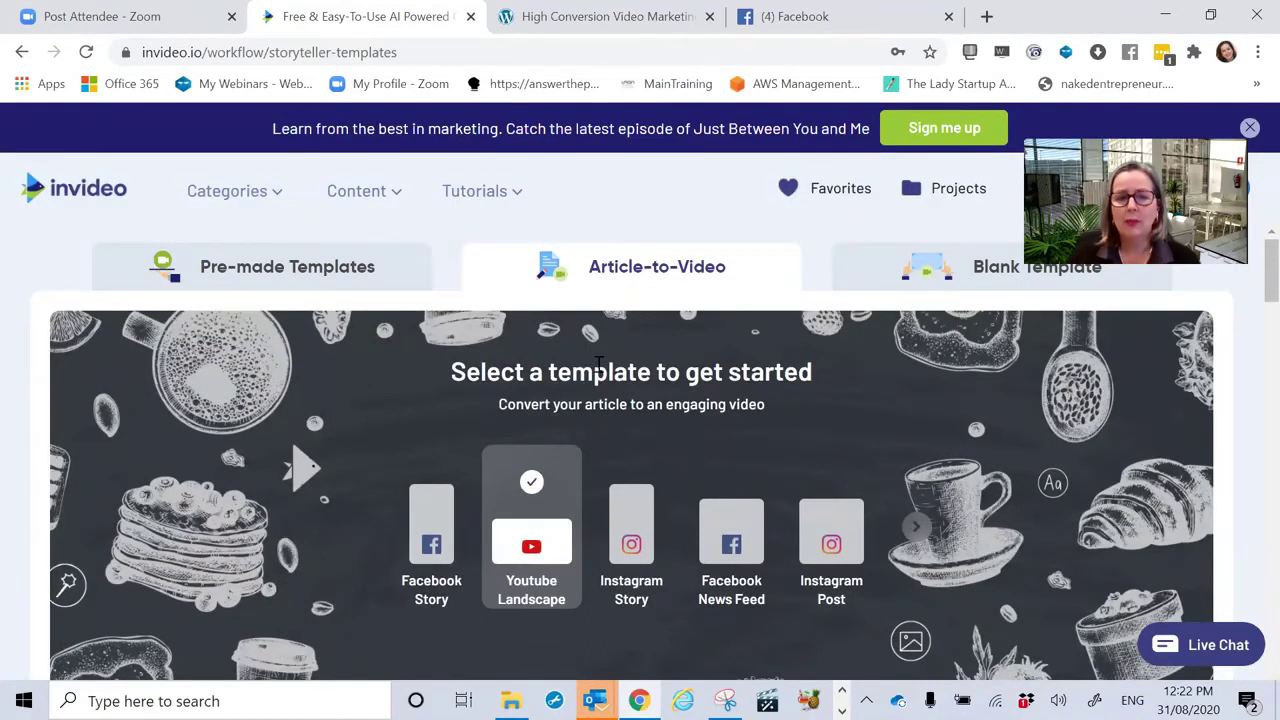
scroll(586, 405, down, 3)
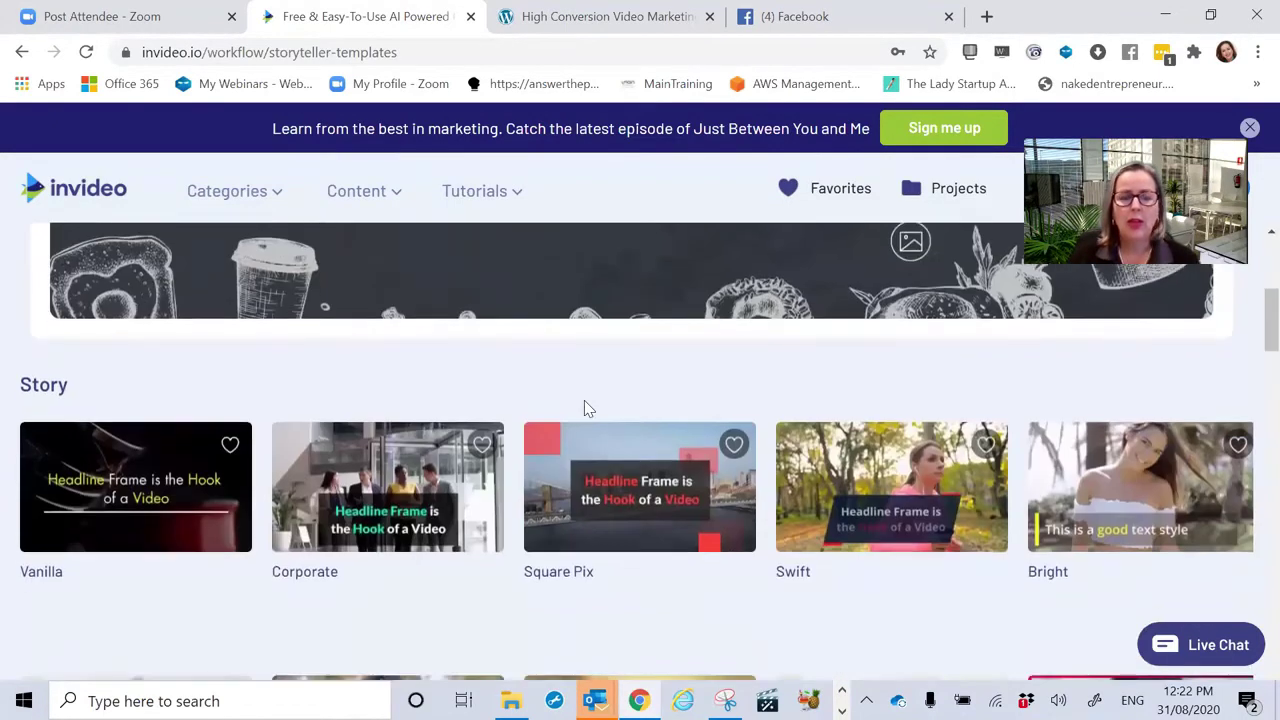
scroll(588, 409, down, 2)
scroll(586, 405, down, 3)
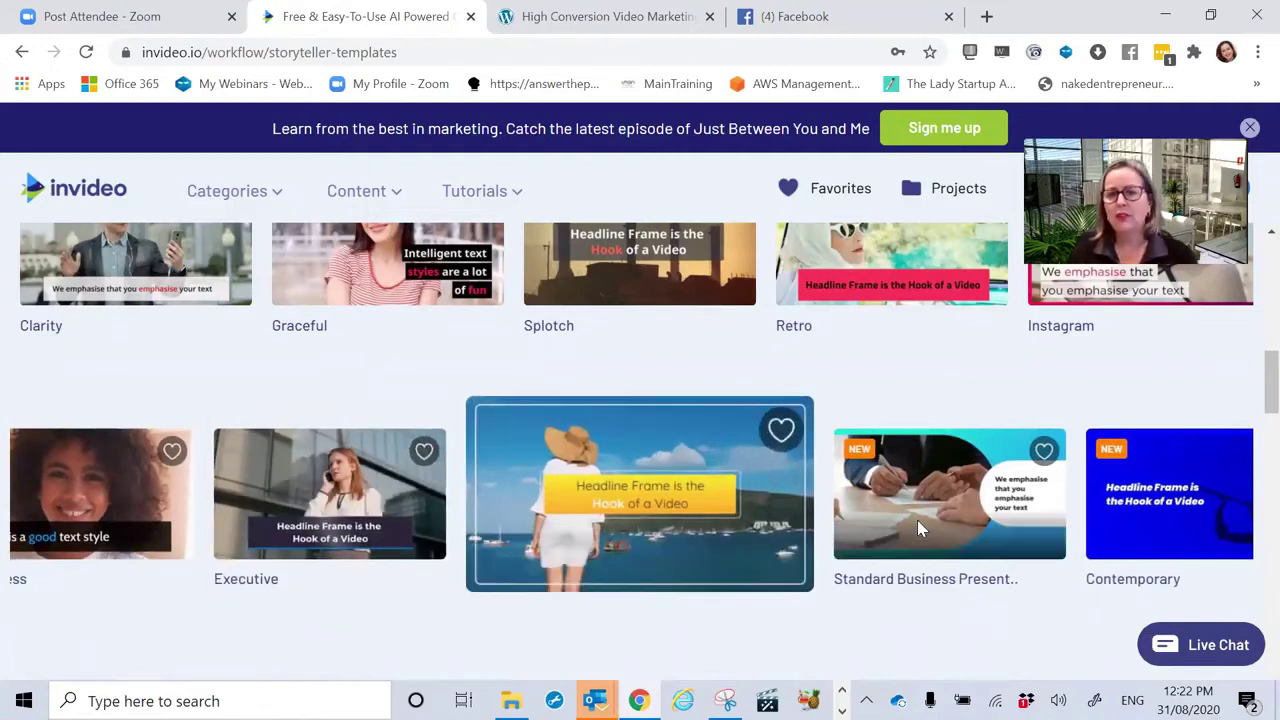
scroll(670, 513, up, 2)
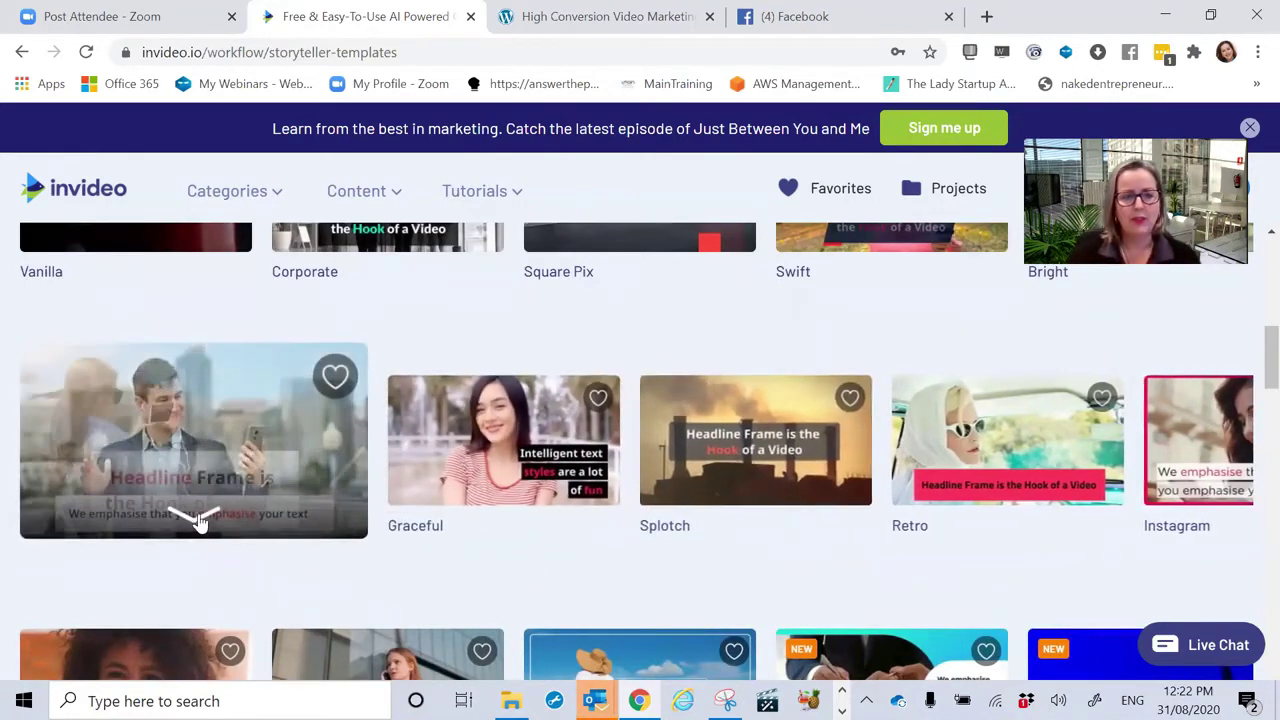
Start a new project from the Clarity template in Wide 16:9 format
click(220, 421)
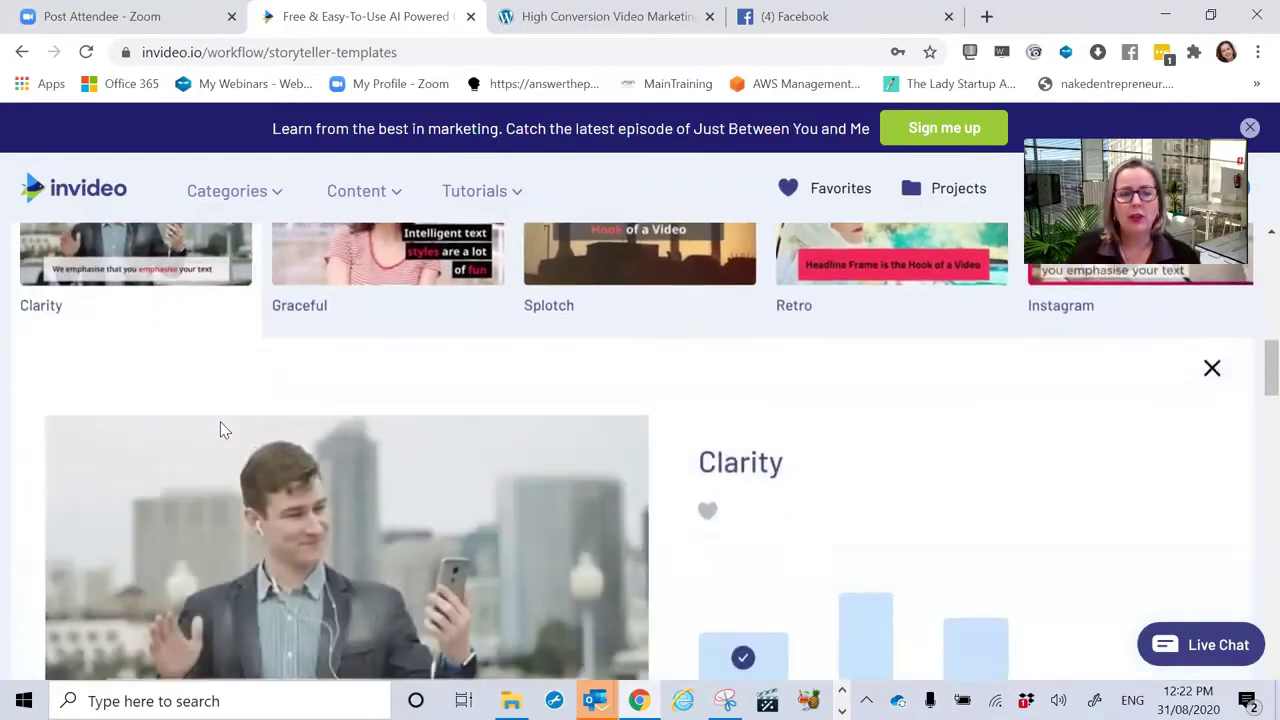
scroll(516, 466, down, 2)
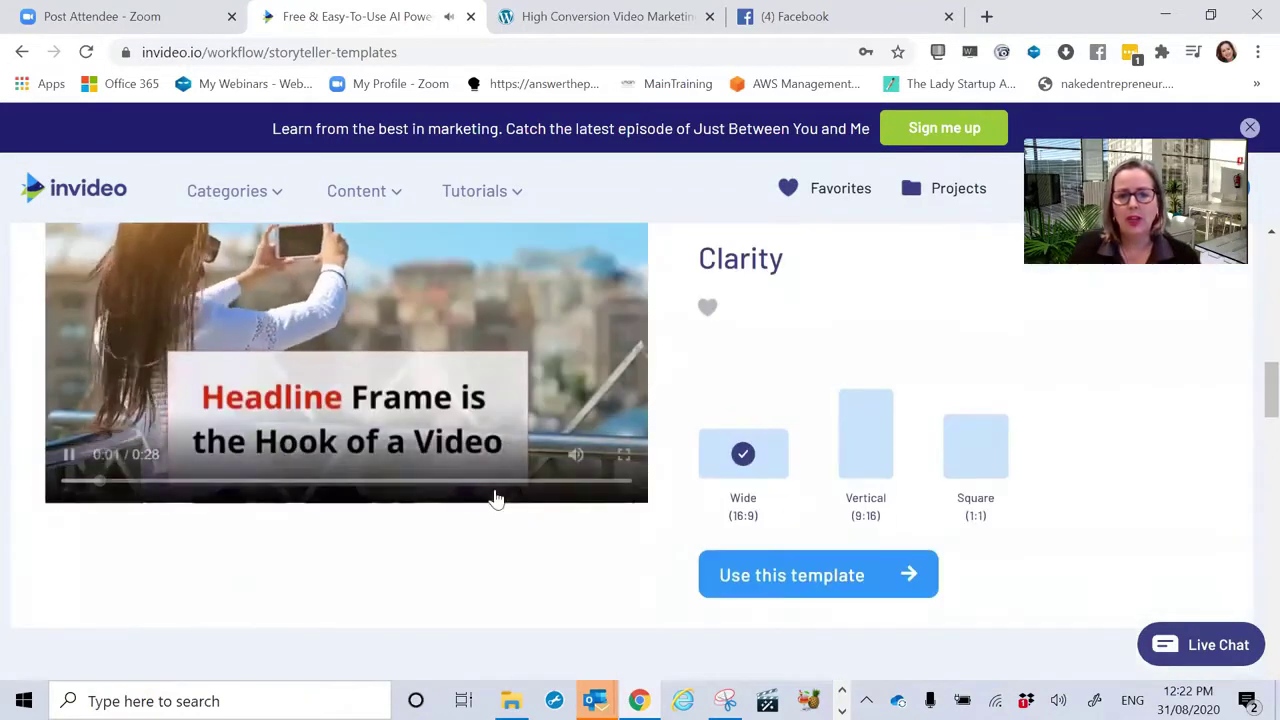
click(768, 588)
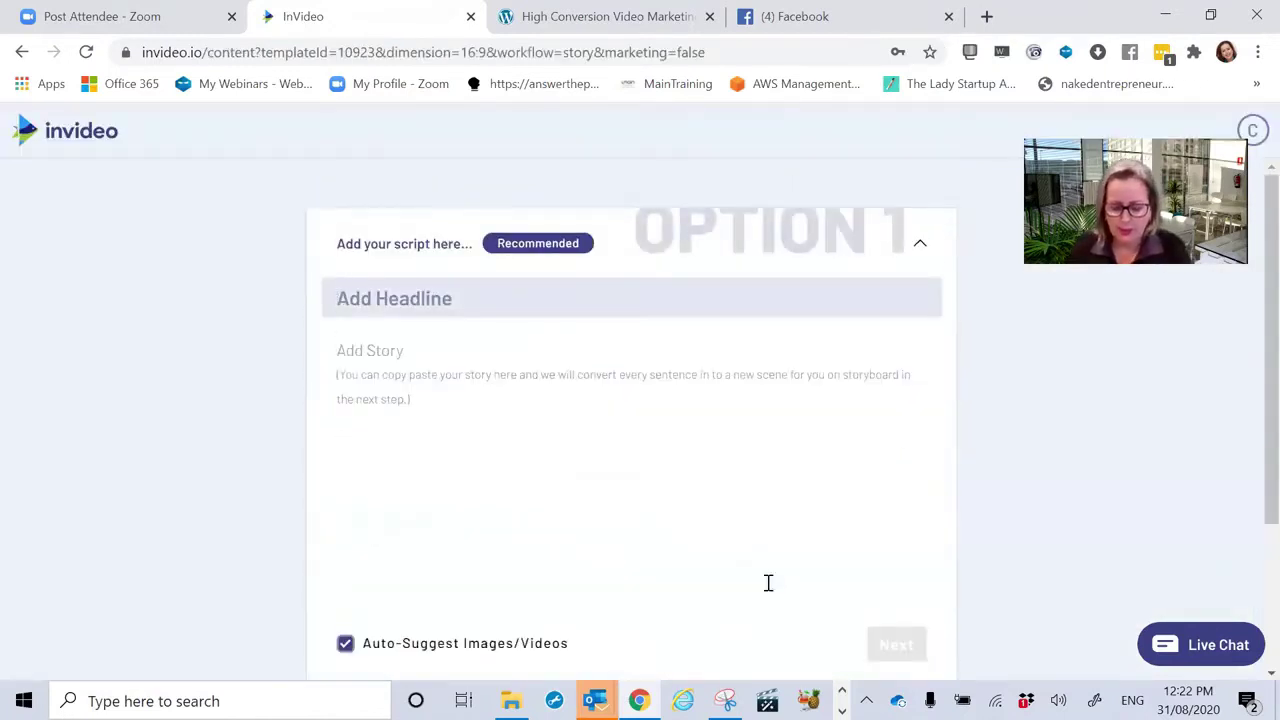
Enter 'Stop Scrolling' as the headline
text(Zoom)
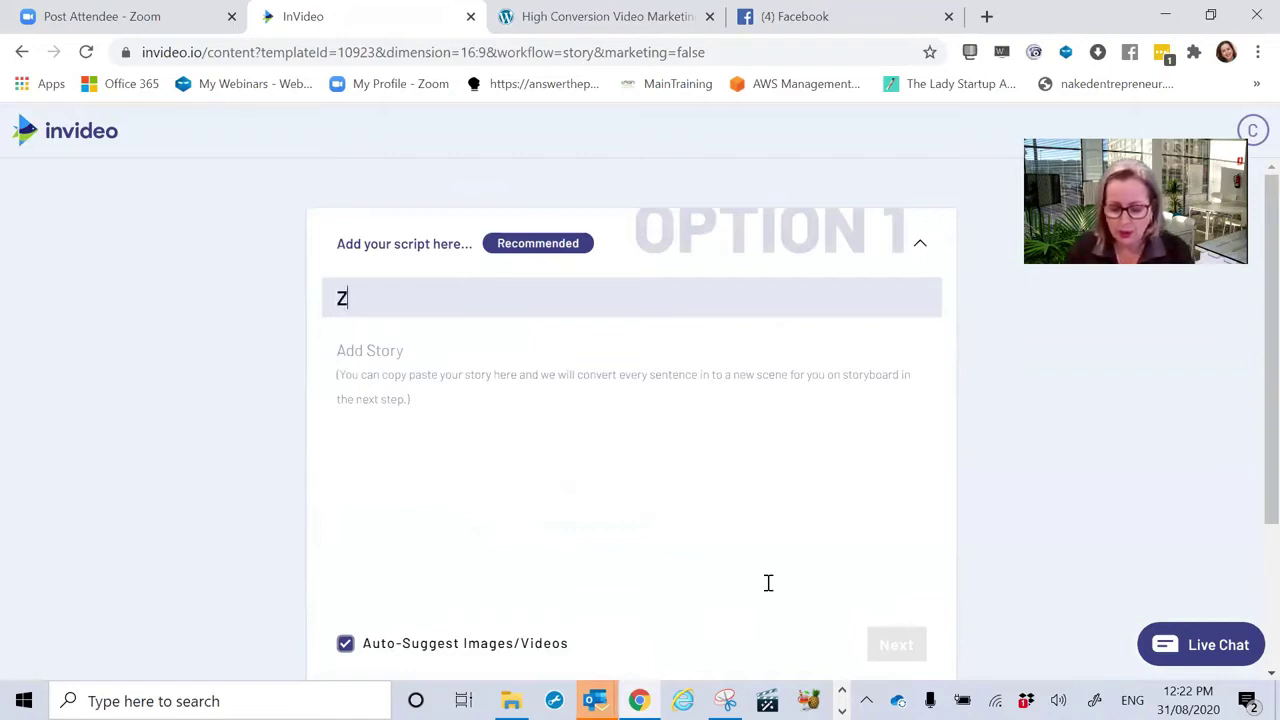
key(BackSpace)
key(BackSpace)
key(BackSpace)
key(BackSpace)
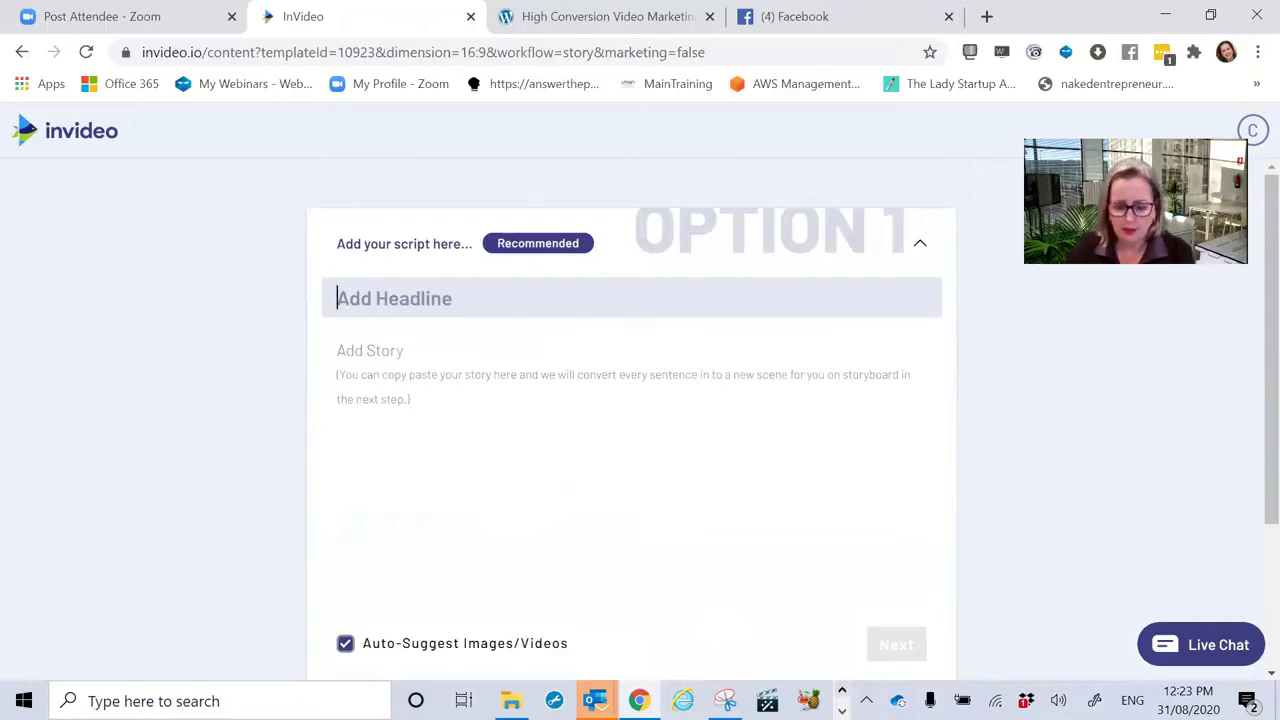
text(Stop)
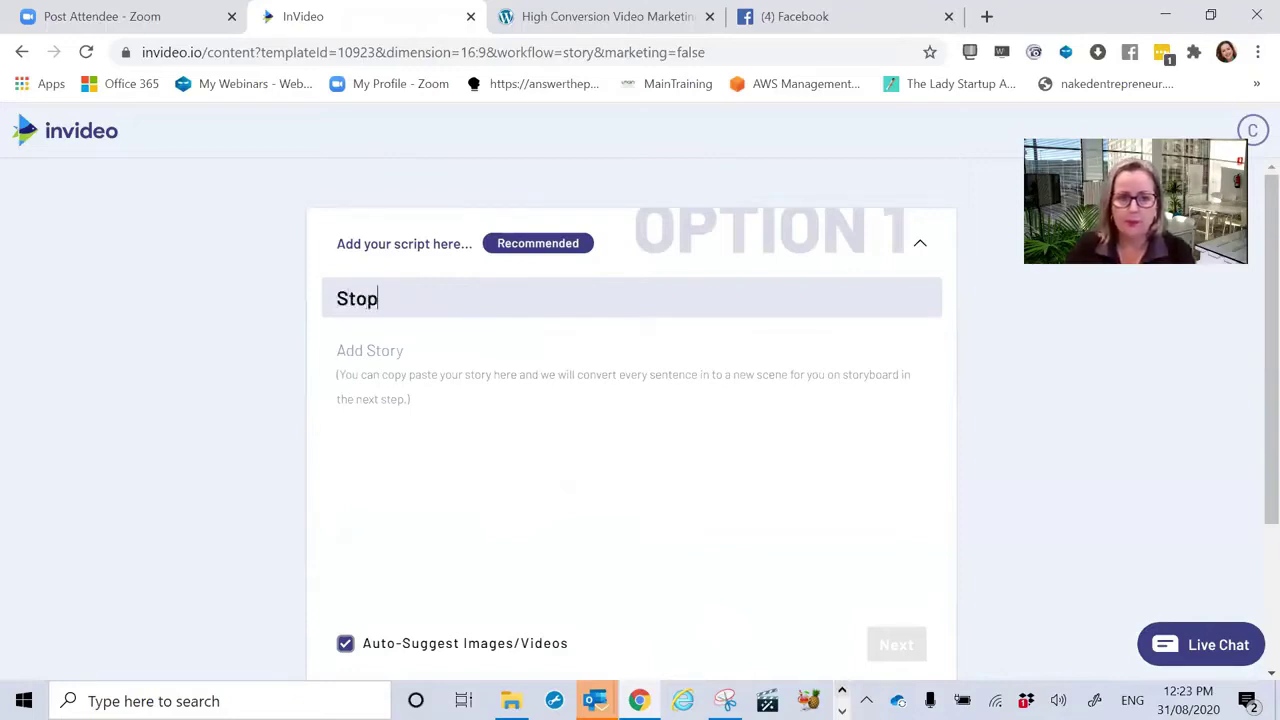
text( Scrolling)
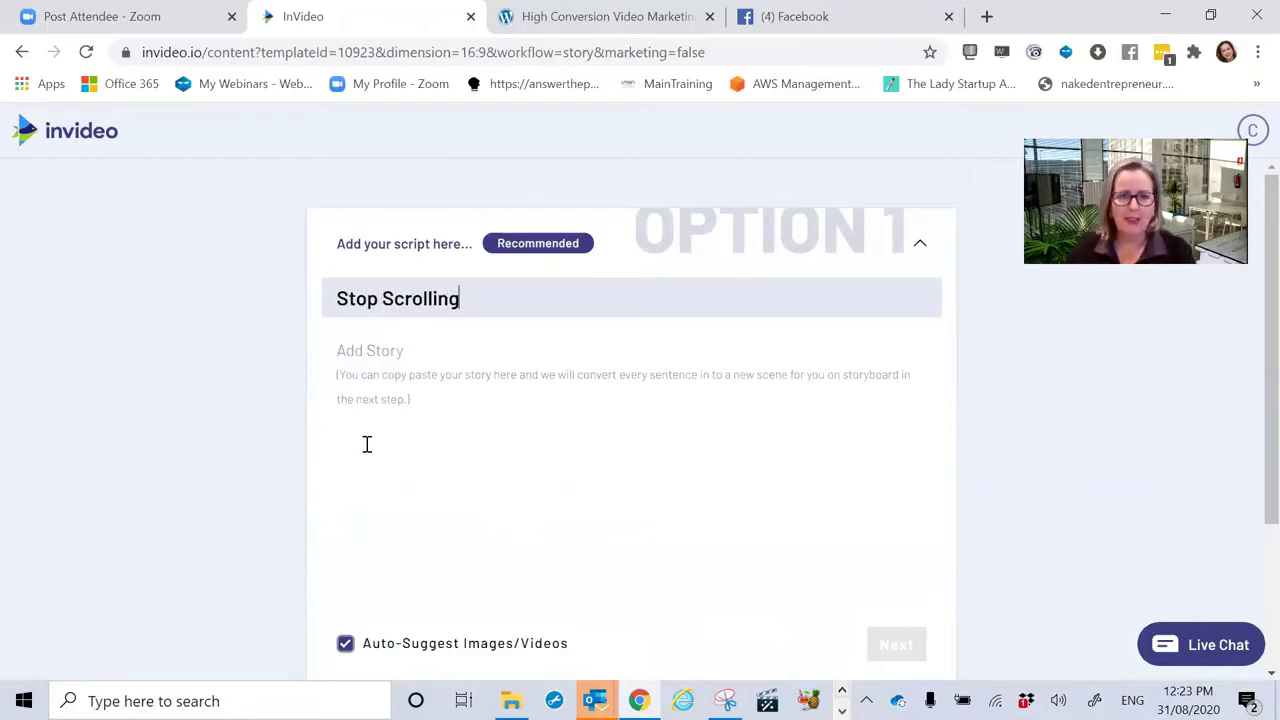
Paste the copied Word script into the Add Story field
click(358, 390)
key(ctrl+v)
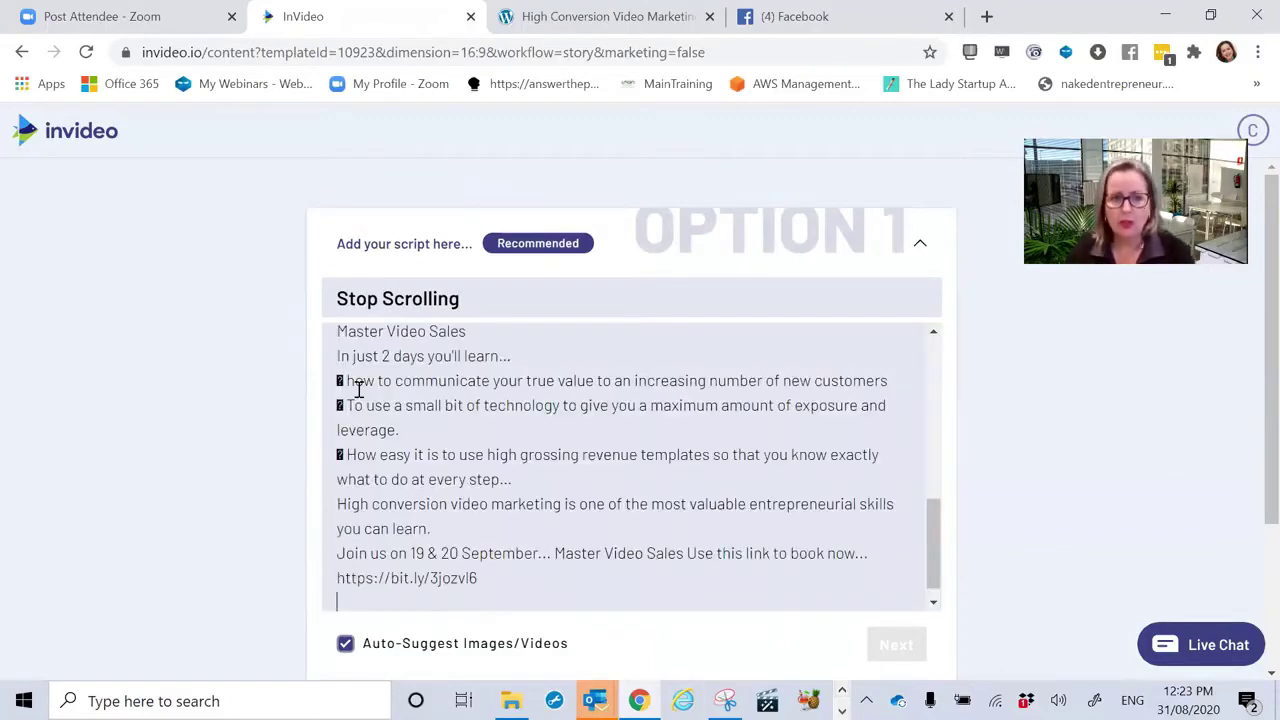
scroll(492, 428, up, 5)
scroll(494, 423, up, 1)
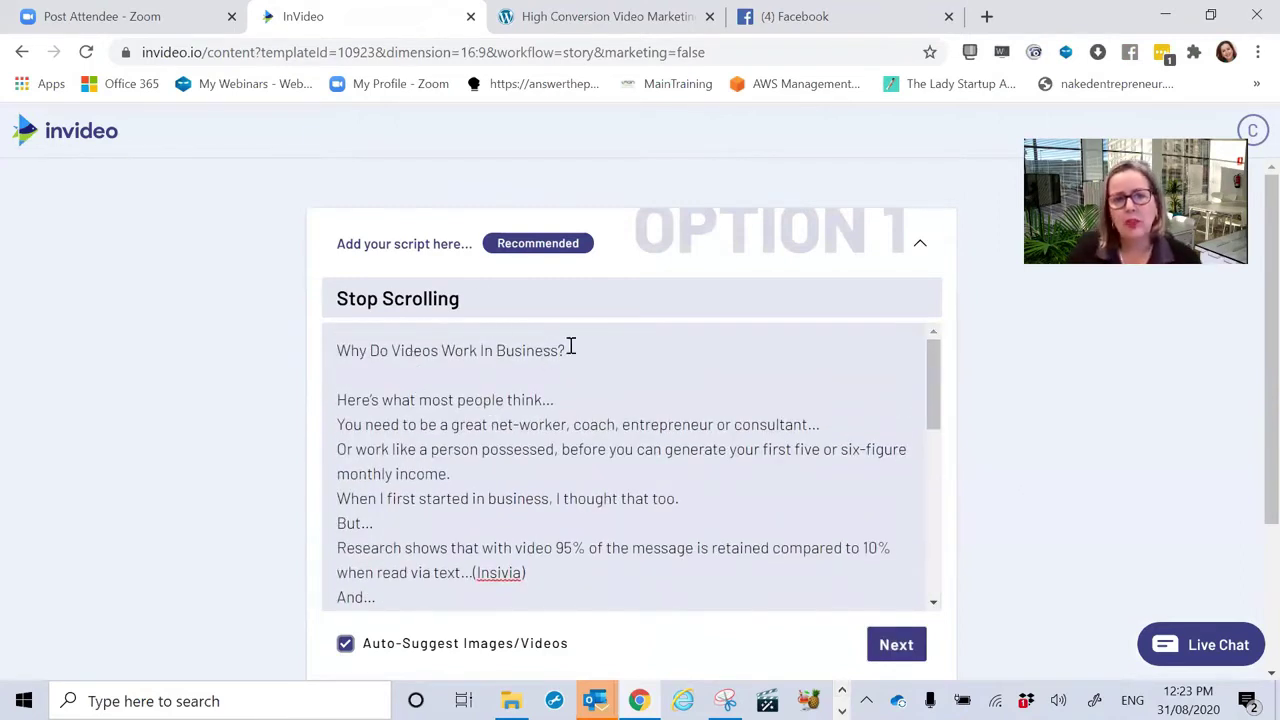
Replace the headline with the script's opening question, 'Why Do Videos Work In Business?'
drag(567, 350, 324, 352)
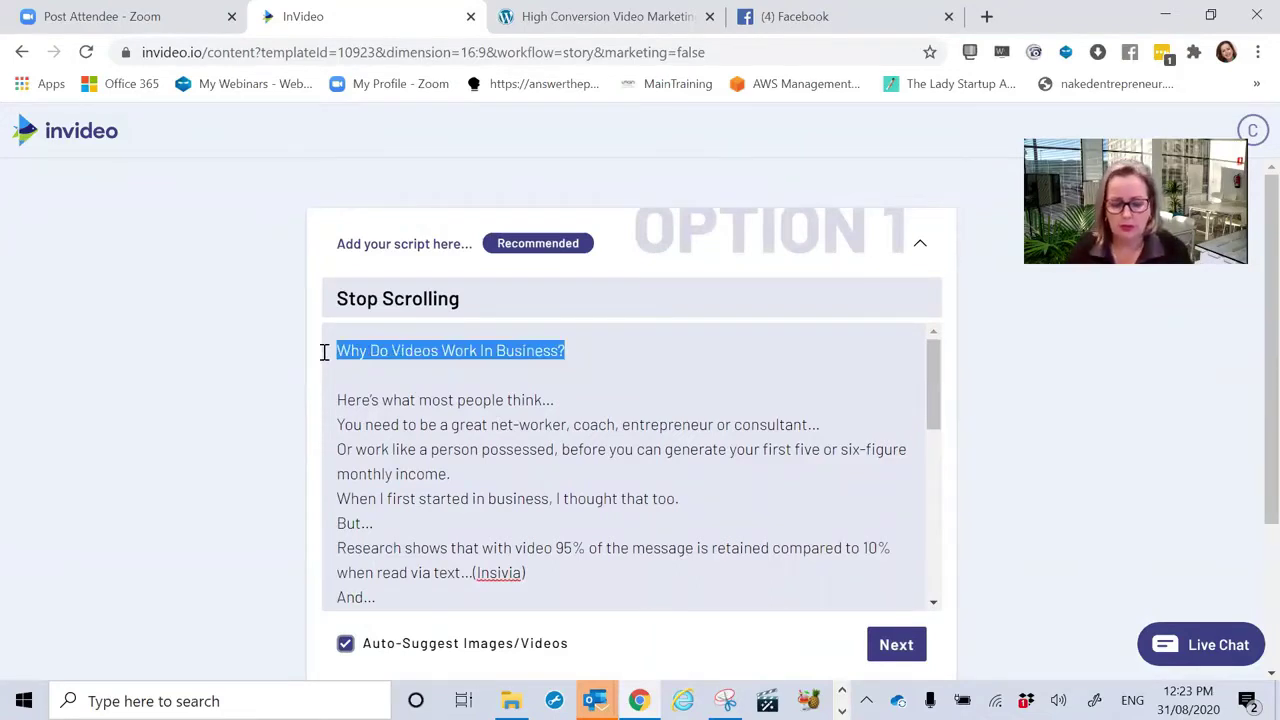
drag(466, 298, 281, 298)
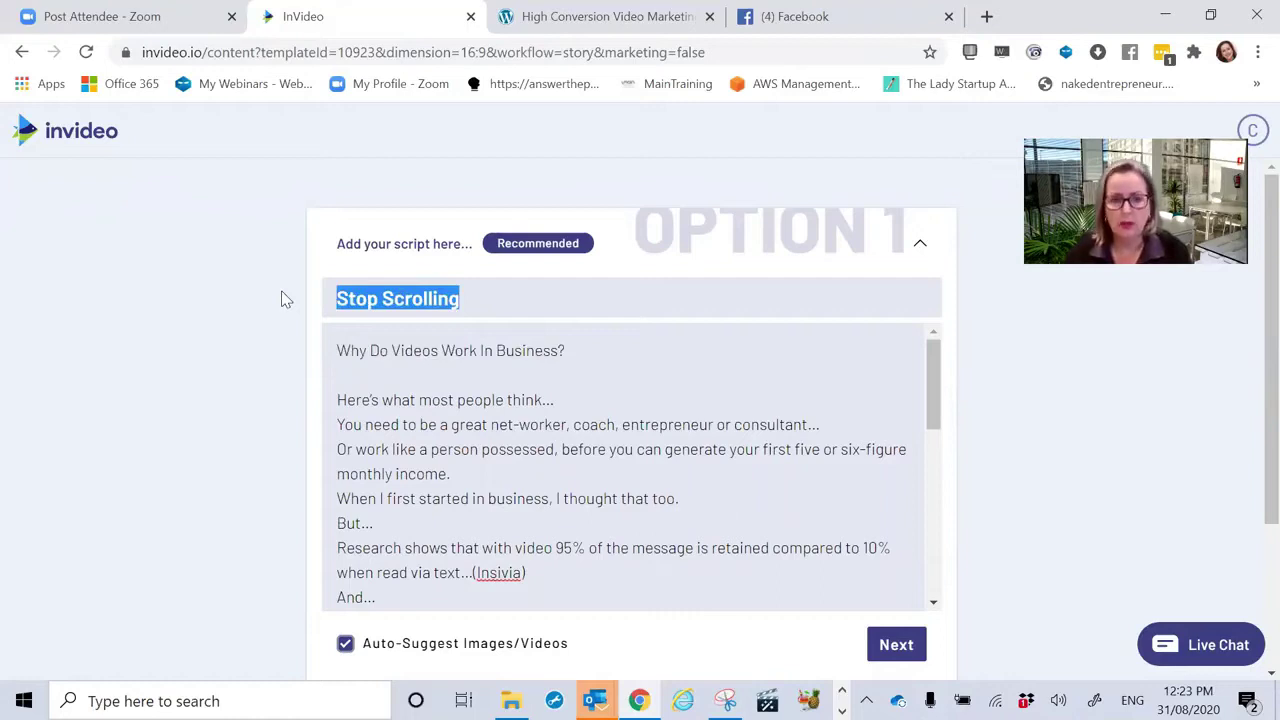
drag(566, 352, 323, 349)
key(ctrl+c)
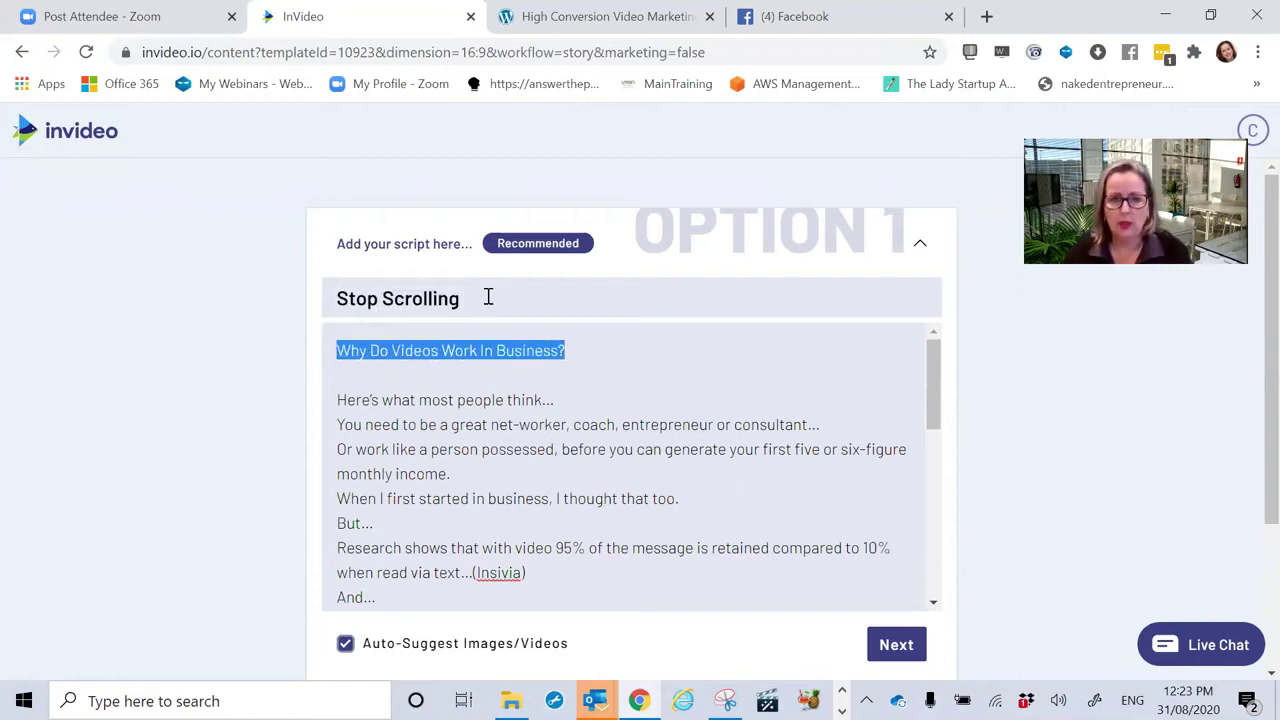
drag(488, 297, 265, 289)
key(ctrl+v)
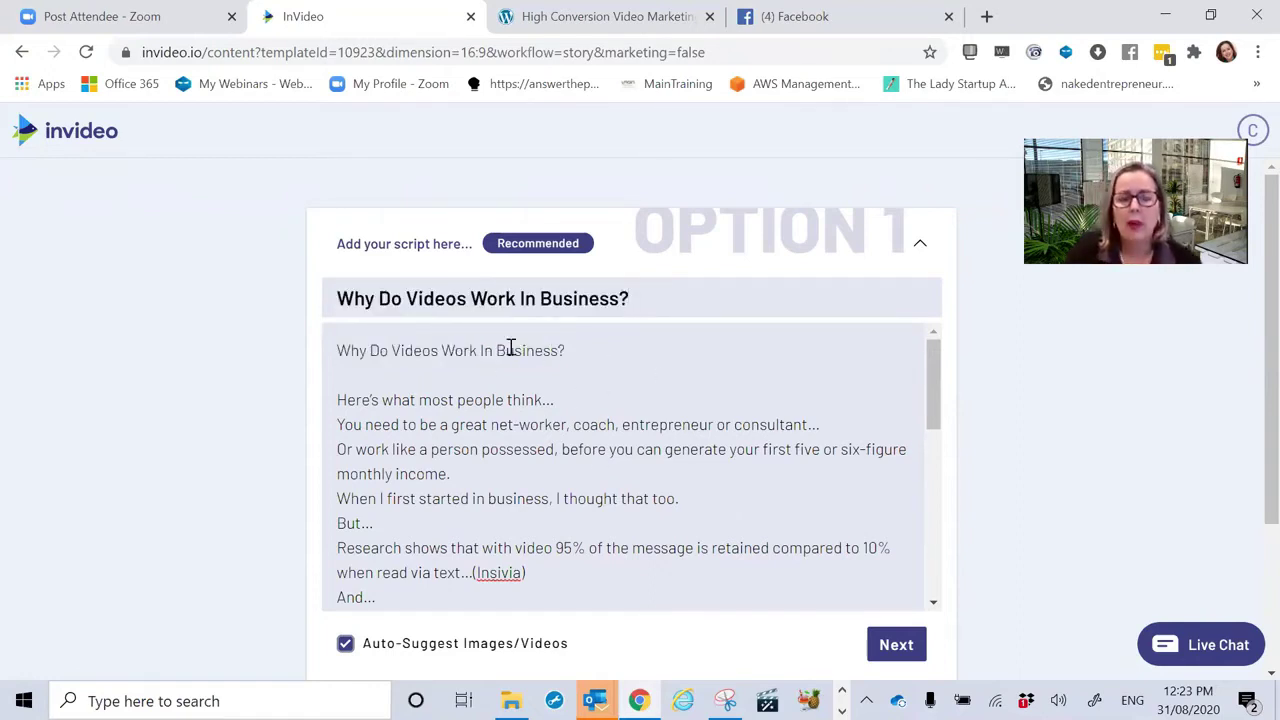
Add blank lines after the opening paragraphs, down through the Insivia statistic and 'And...'
click(628, 390)
key(Return)
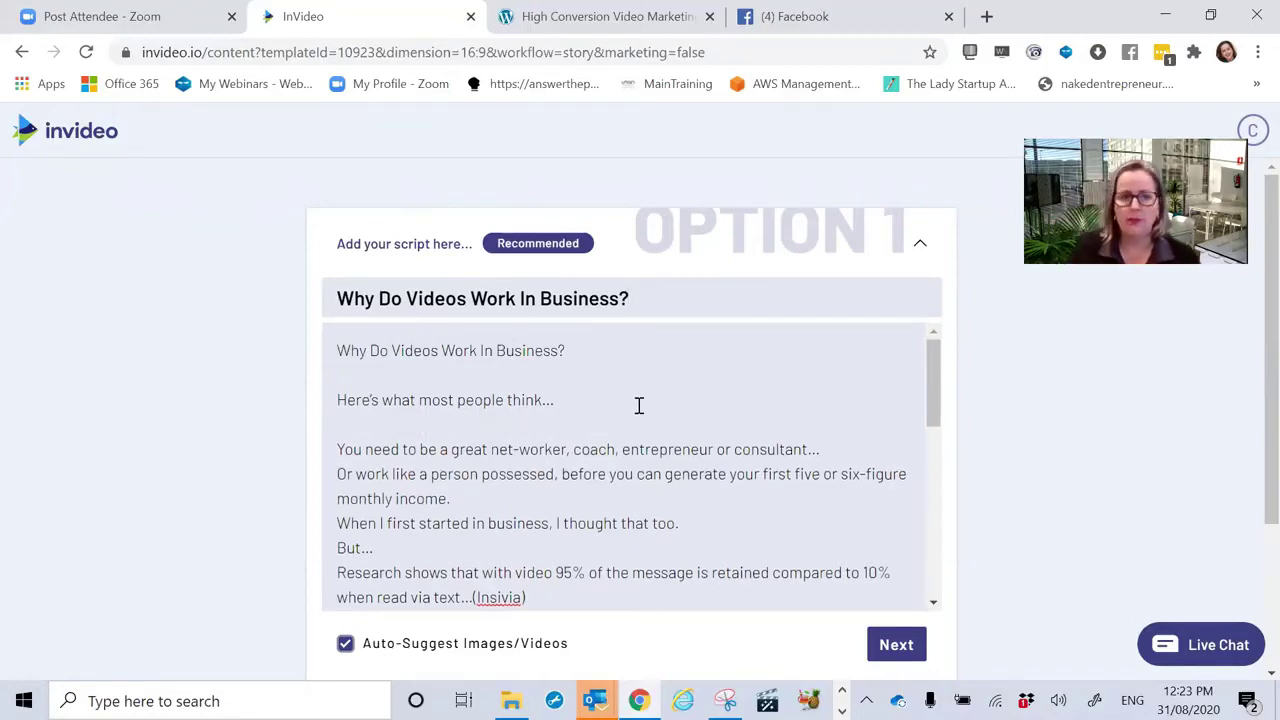
click(829, 451)
key(Return)
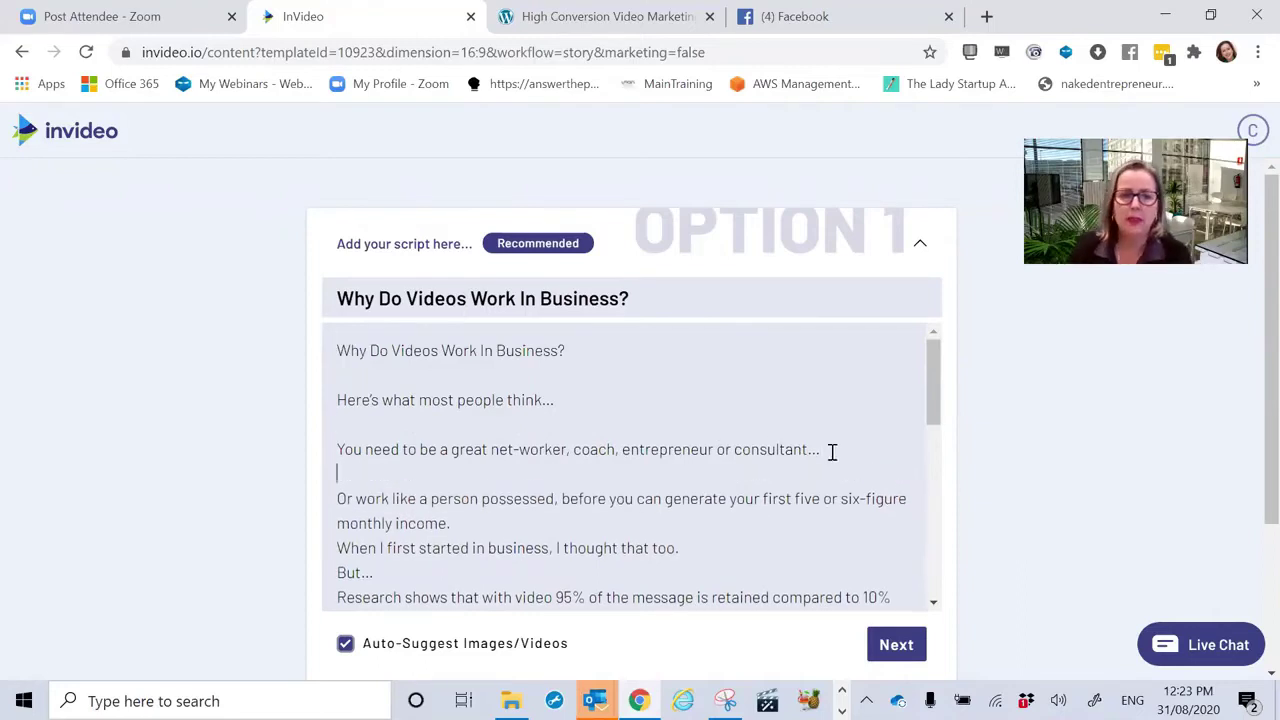
click(467, 527)
key(Return)
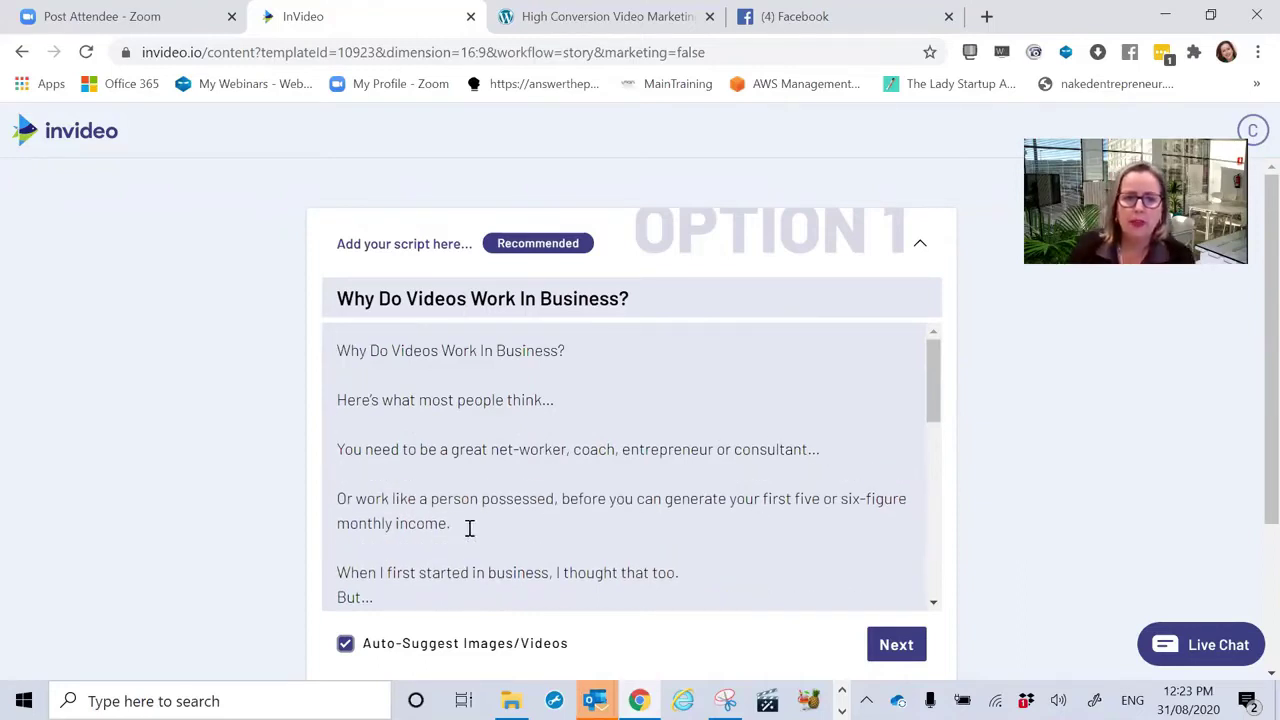
scroll(657, 477, down, 1)
click(694, 477)
key(Return)
click(409, 525)
key(Return)
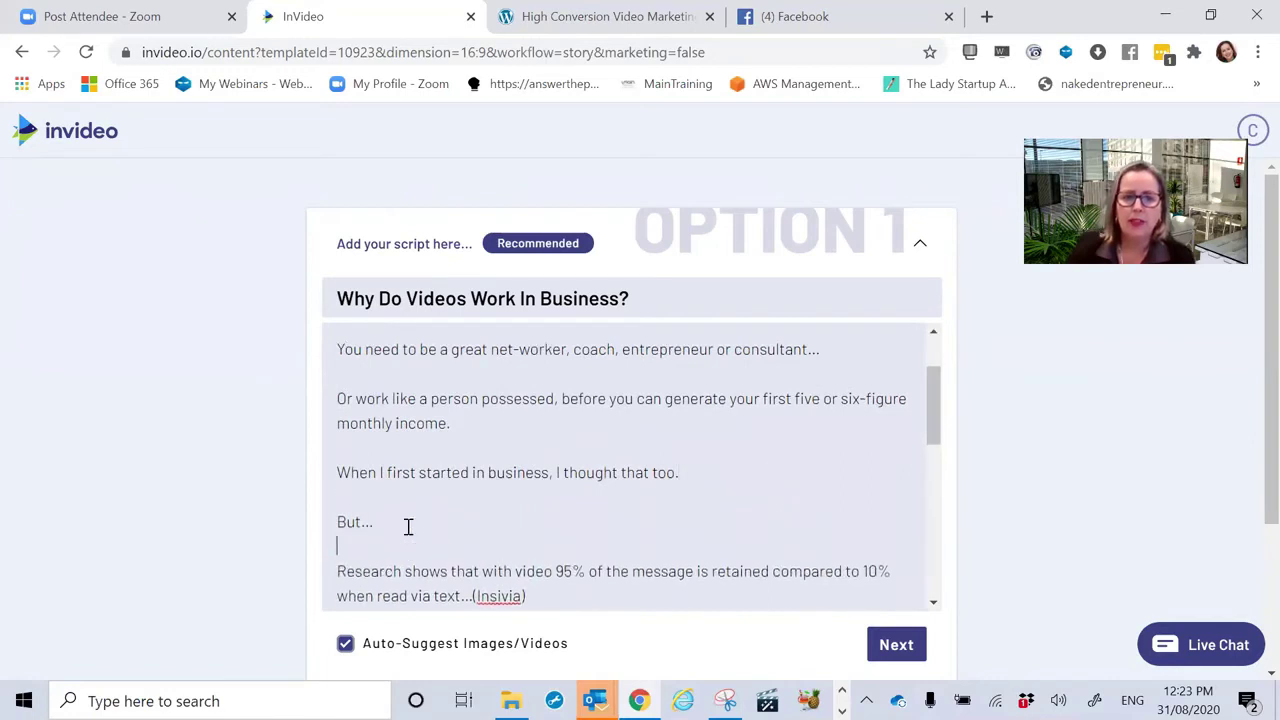
scroll(443, 514, down, 1)
click(557, 497)
key(Return)
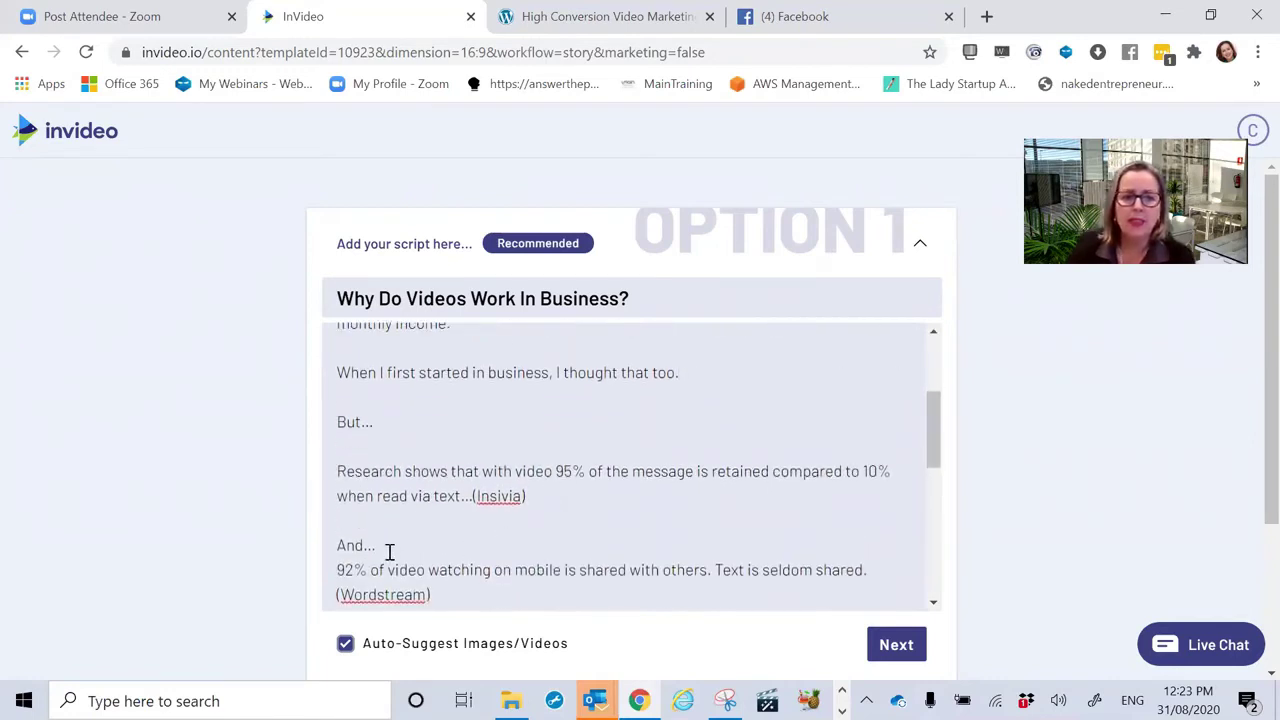
click(389, 549)
key(Return)
Space out the paragraphs from the Wordstream statistic through 'Master Video Sales'
scroll(411, 543, down, 2)
click(455, 429)
key(Return)
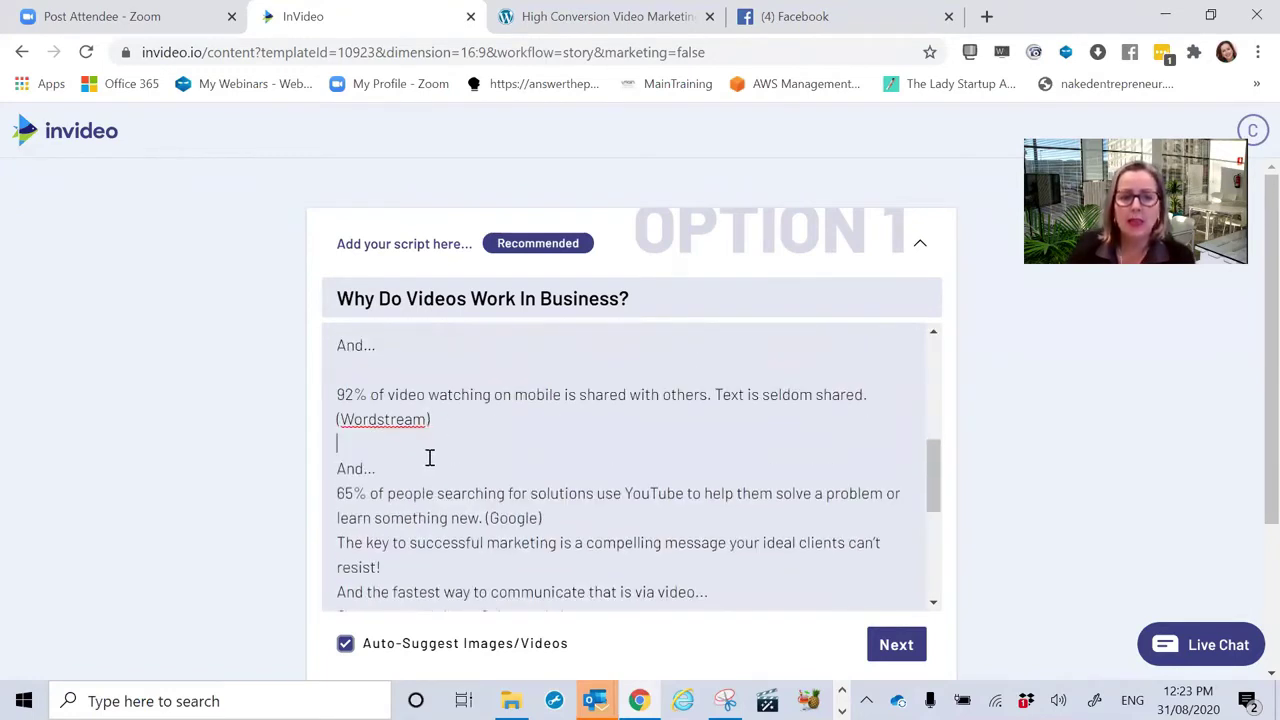
click(400, 472)
key(Return)
scroll(400, 472, down, 1)
scroll(400, 472, down, 1)
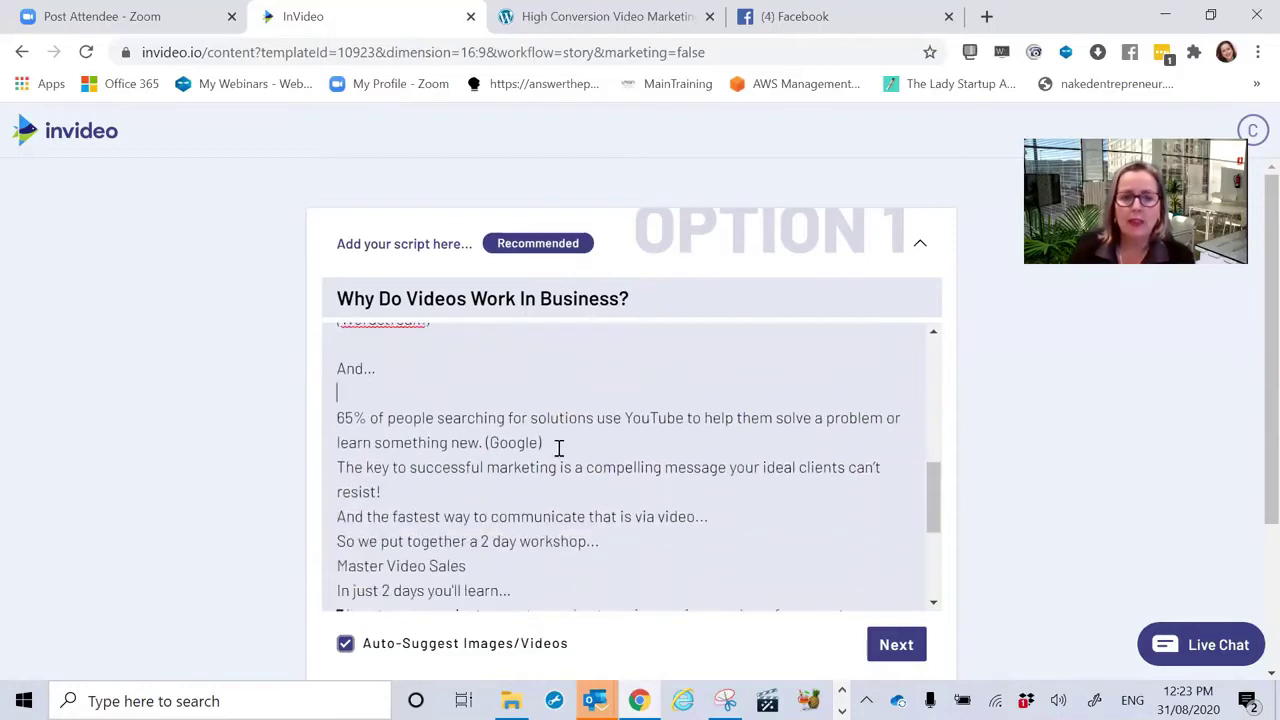
click(557, 446)
key(Return)
click(437, 518)
key(Return)
scroll(437, 518, down, 1)
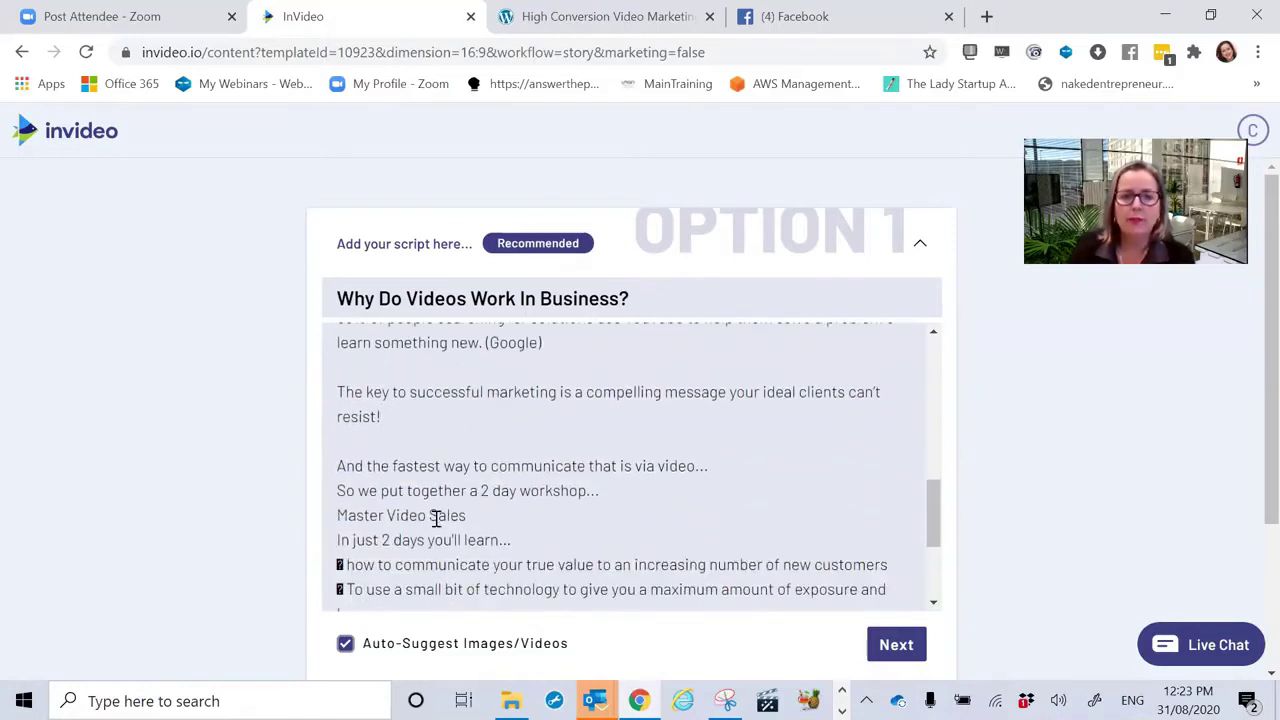
click(726, 470)
key(Return)
click(617, 516)
key(Return)
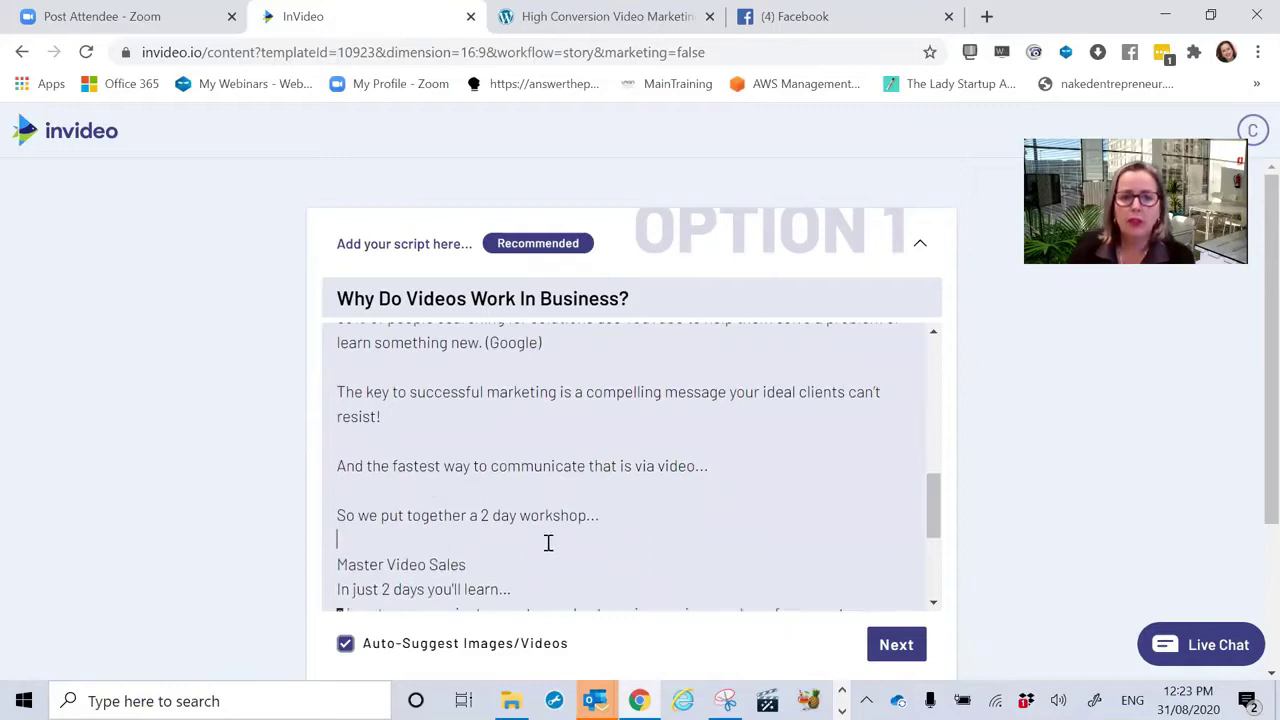
click(497, 564)
key(Return)
Space out the three bullet points and the closing 'Join us' booking paragraph
scroll(559, 548, down, 1)
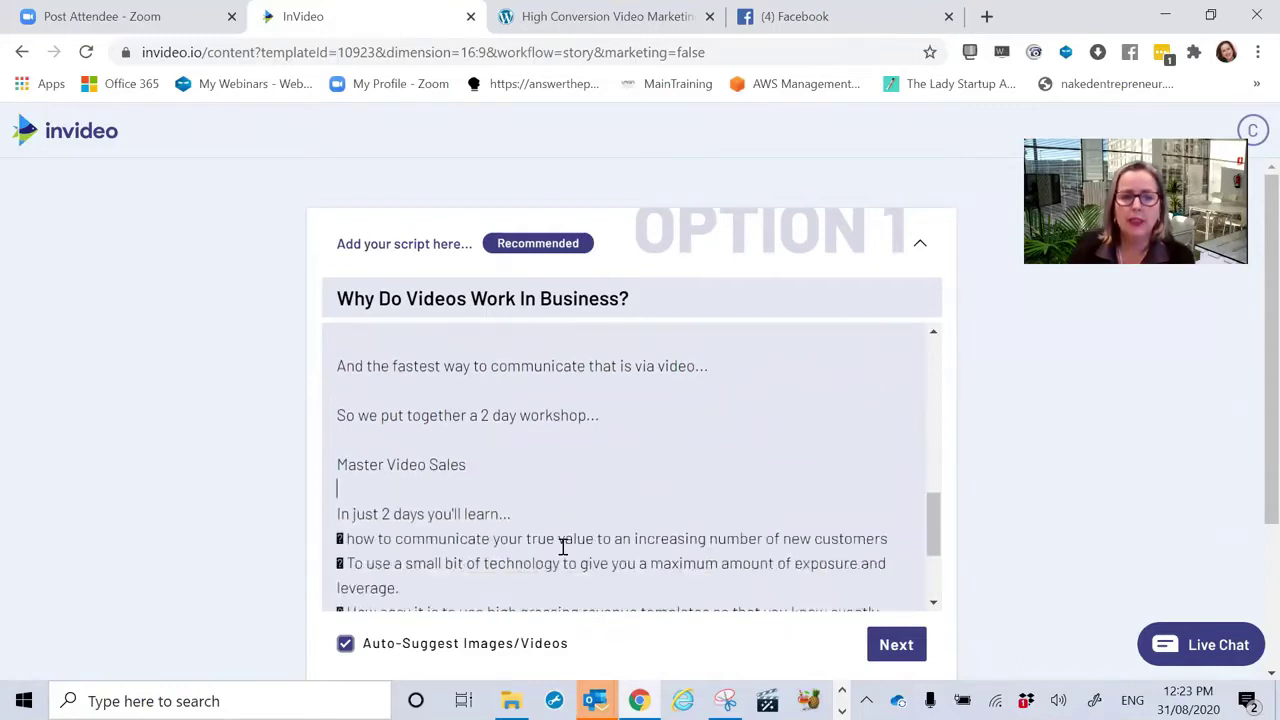
click(533, 513)
key(Return)
scroll(535, 507, down, 1)
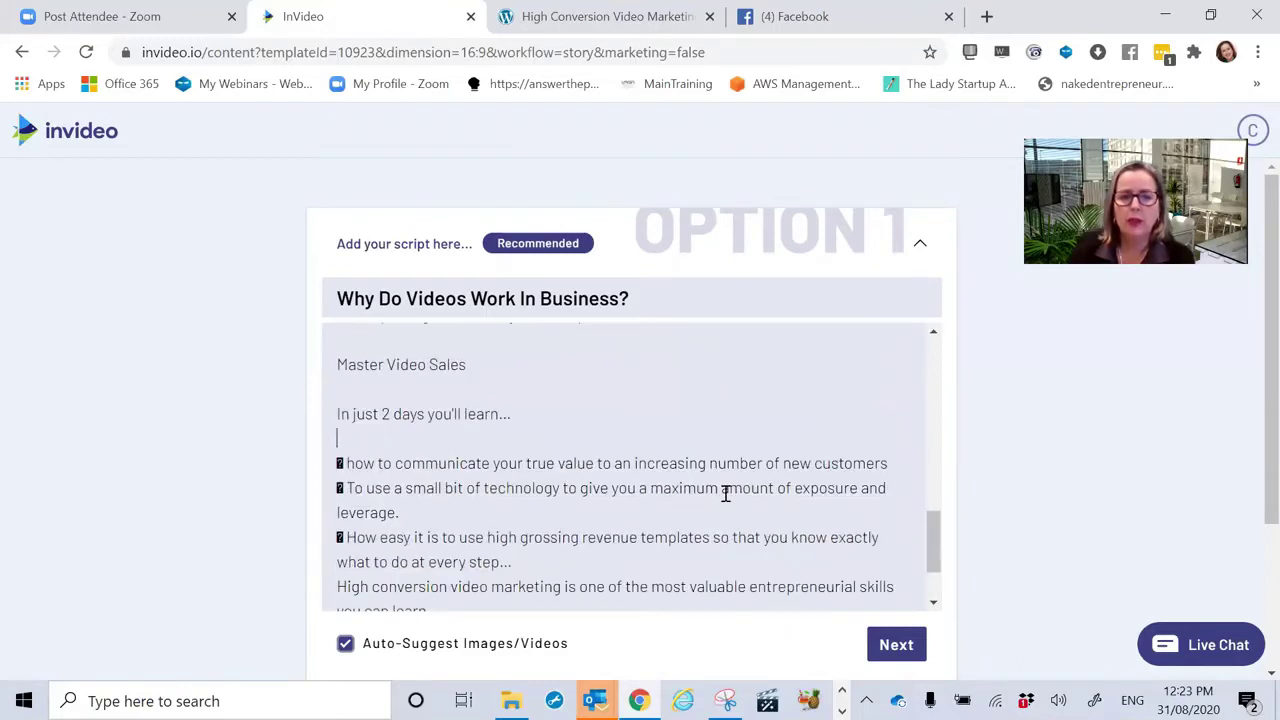
click(897, 464)
key(Return)
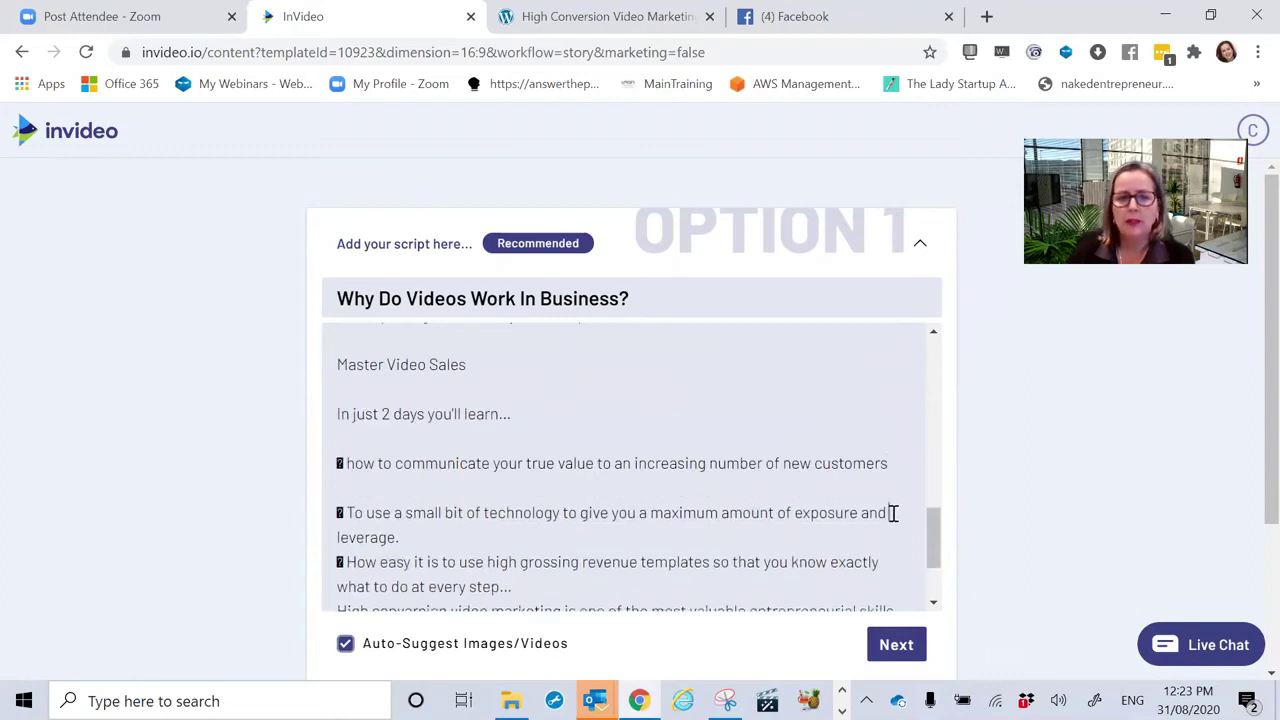
click(418, 537)
key(Return)
scroll(416, 537, down, 1)
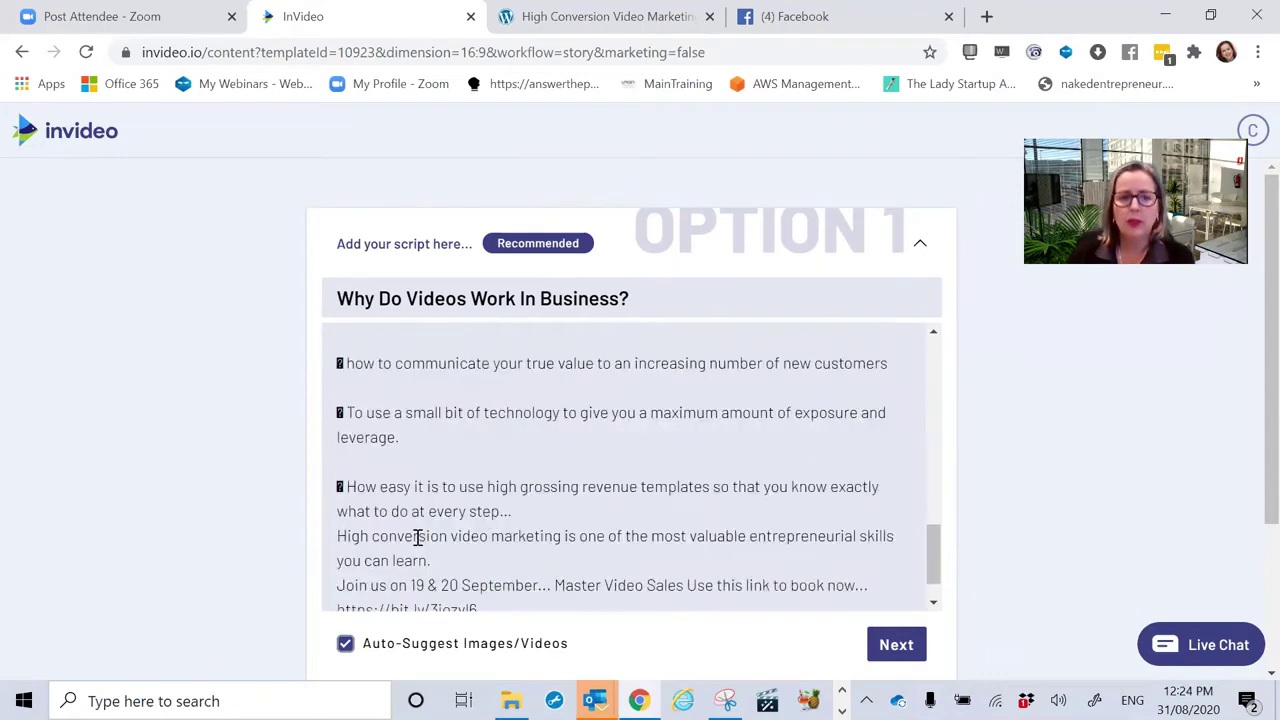
click(526, 516)
key(Return)
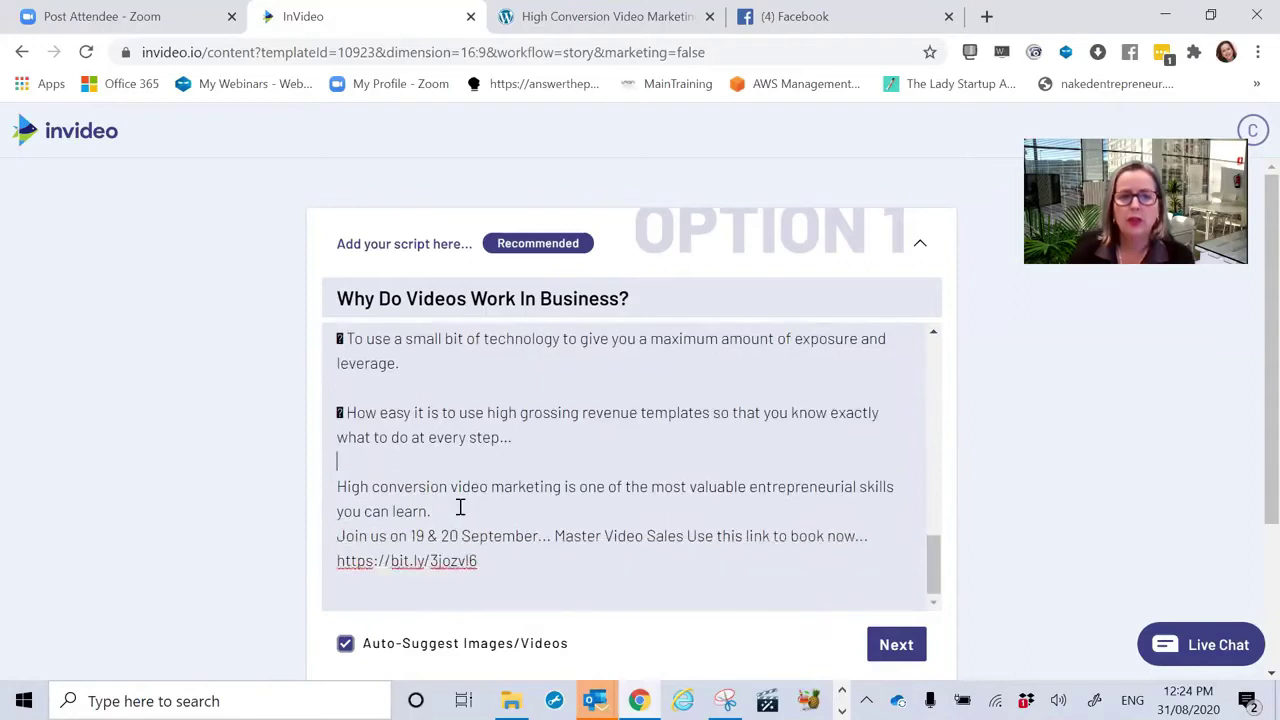
click(460, 508)
key(Return)
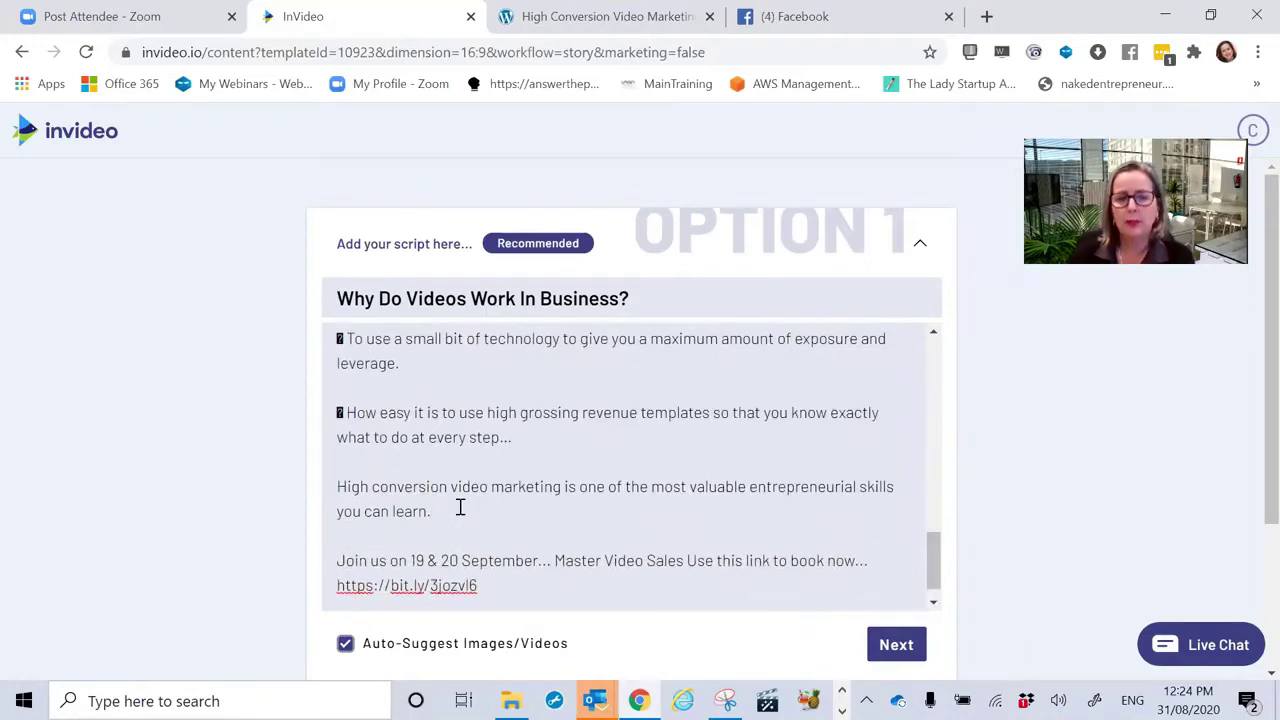
scroll(460, 508, down, 1)
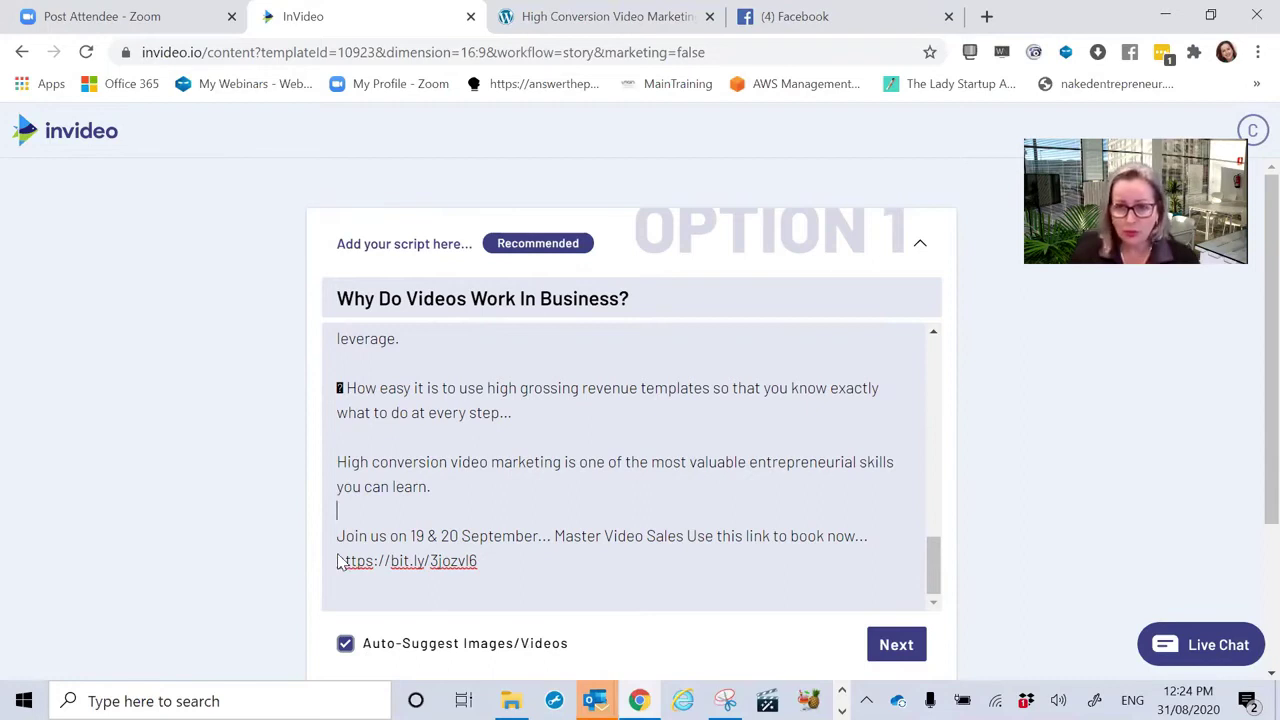
scroll(338, 562, down, 1)
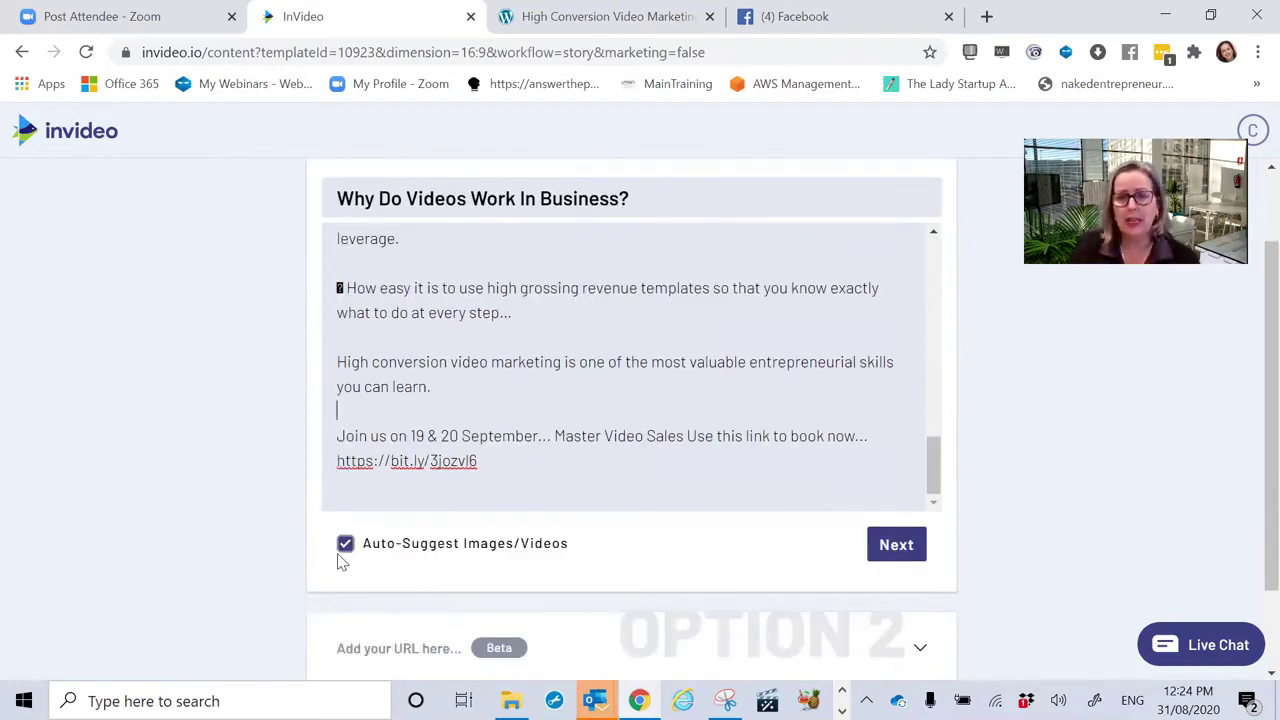
scroll(338, 562, down, 1)
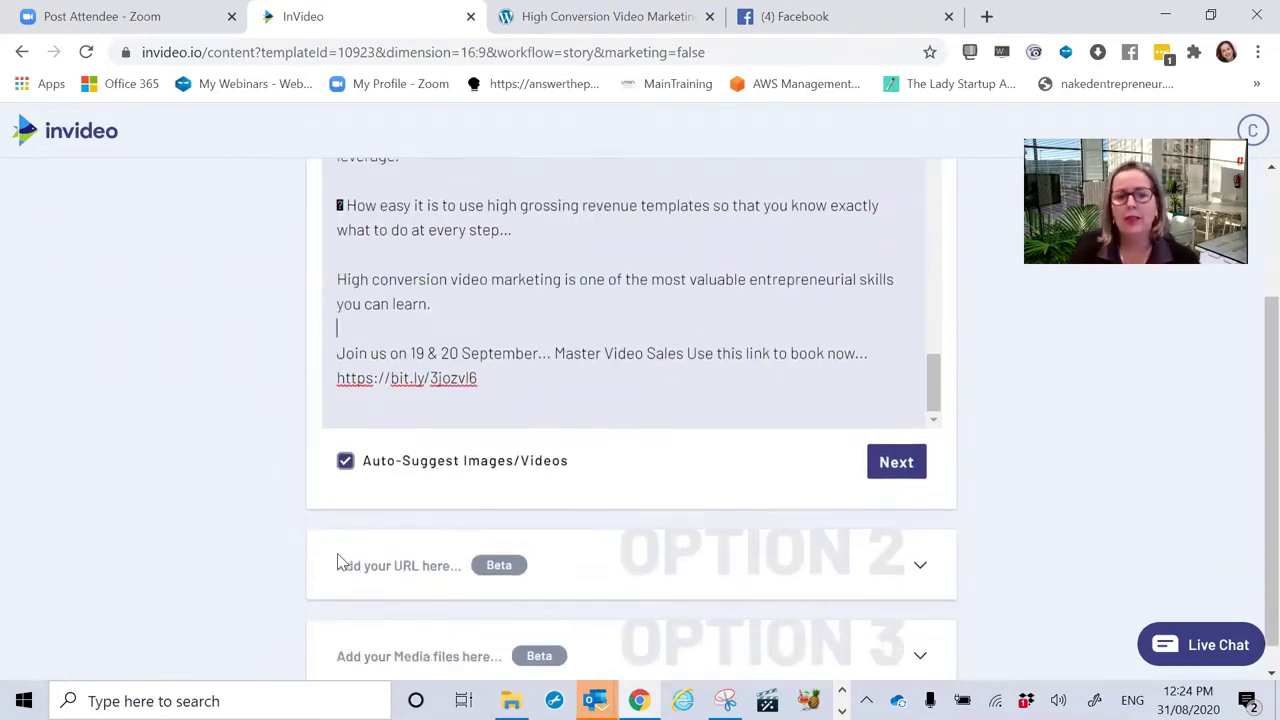
scroll(337, 560, up, 2)
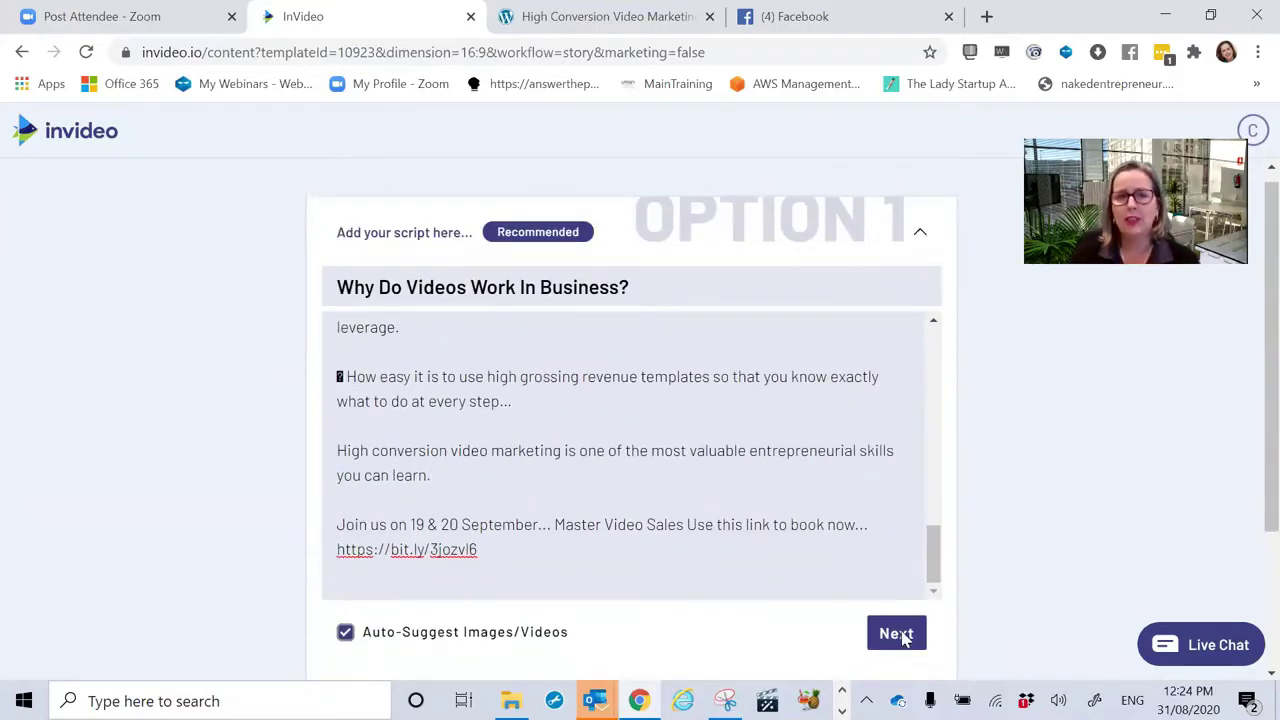
Submit the script with Auto-Suggest Images/Videos on to generate the storyboard scenes
click(896, 634)
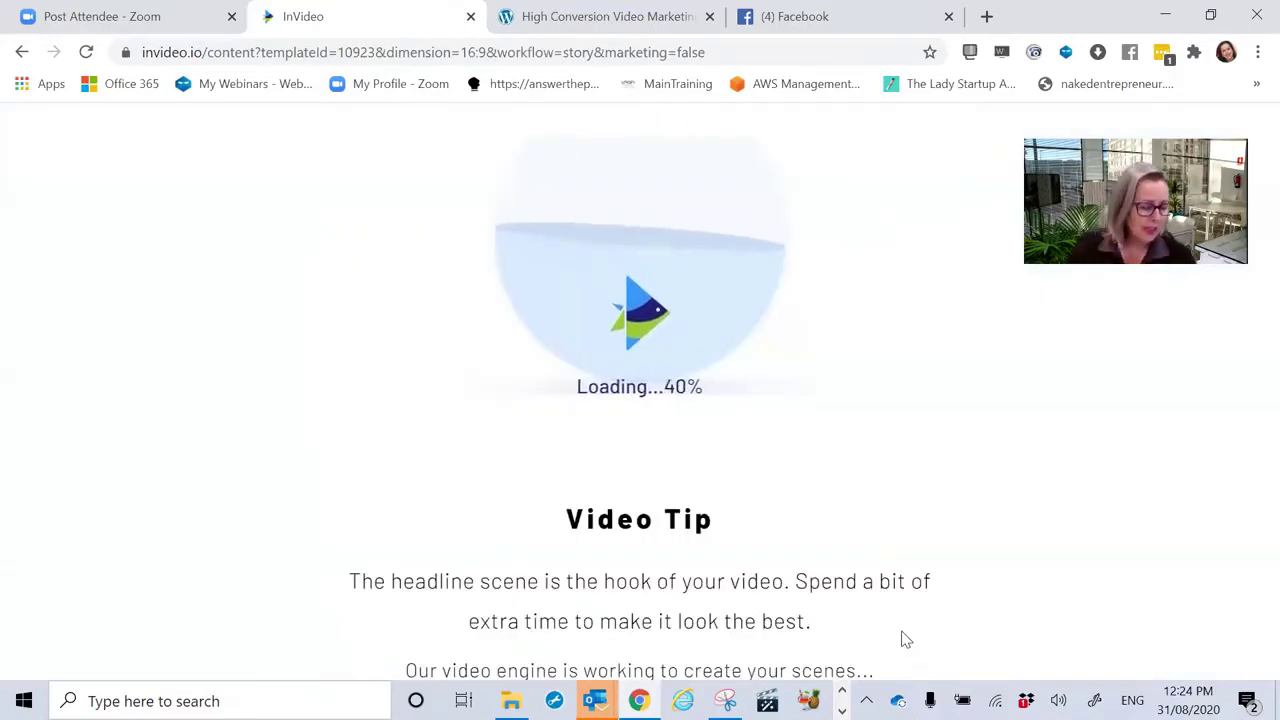